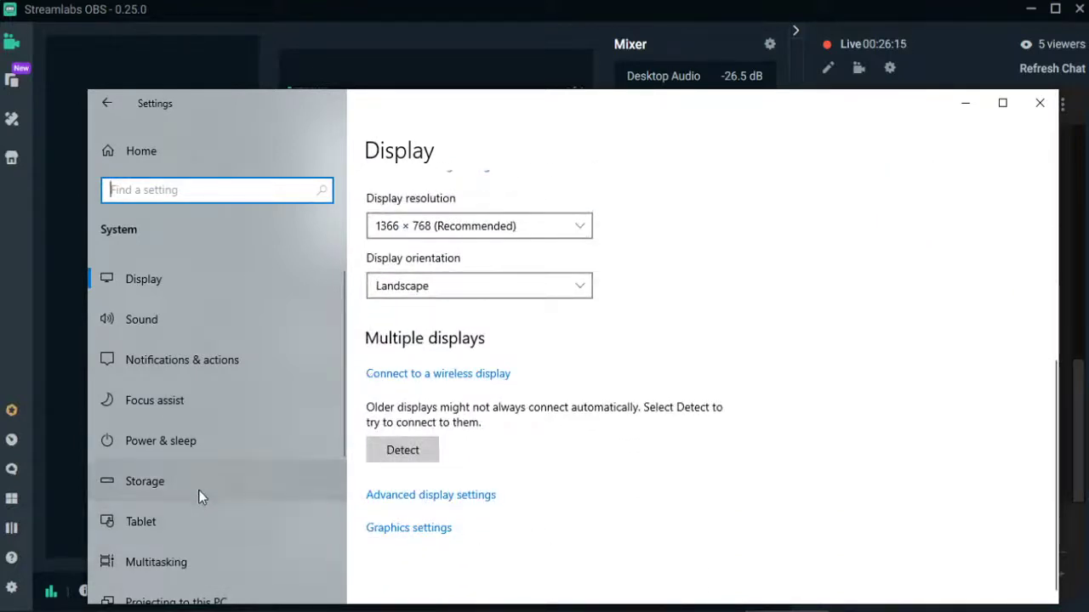
- Look through the System categories beside the Display settings and close the Settings window
scroll(199, 565, down, 5)
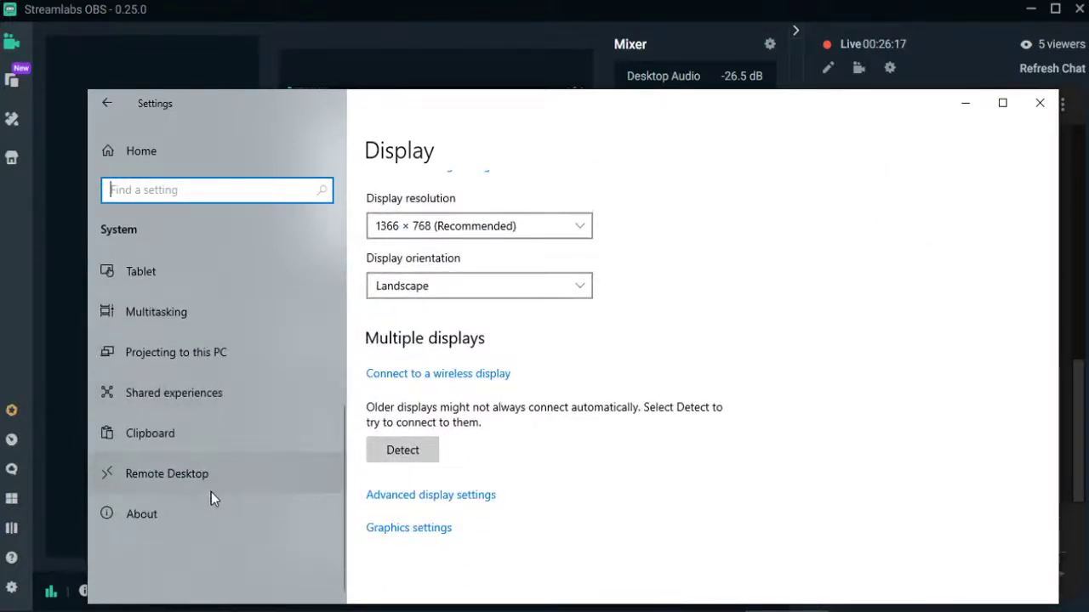
scroll(235, 408, up, 4)
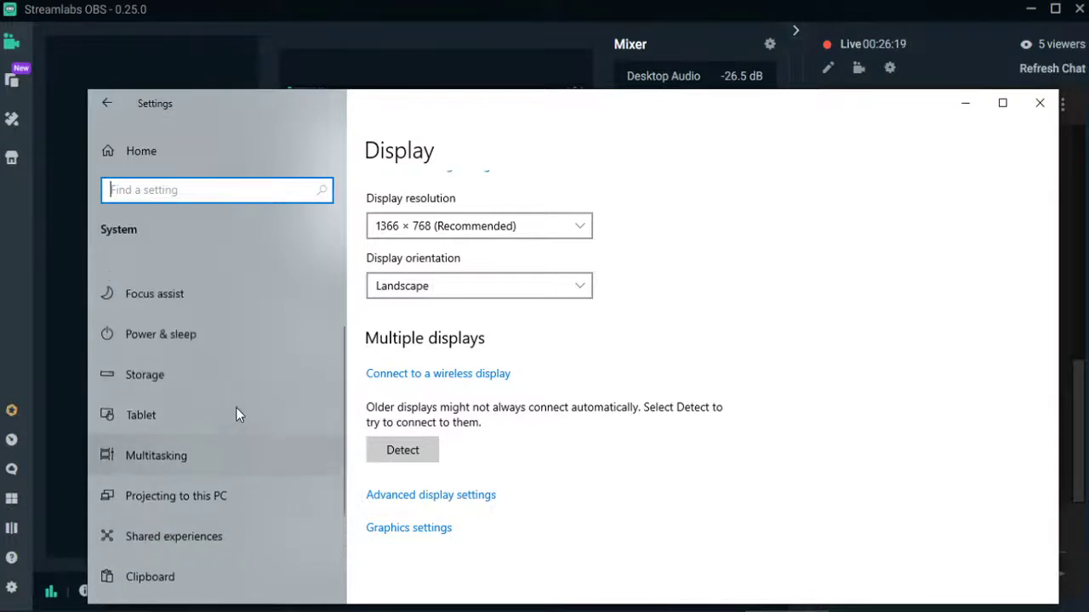
scroll(217, 387, up, 2)
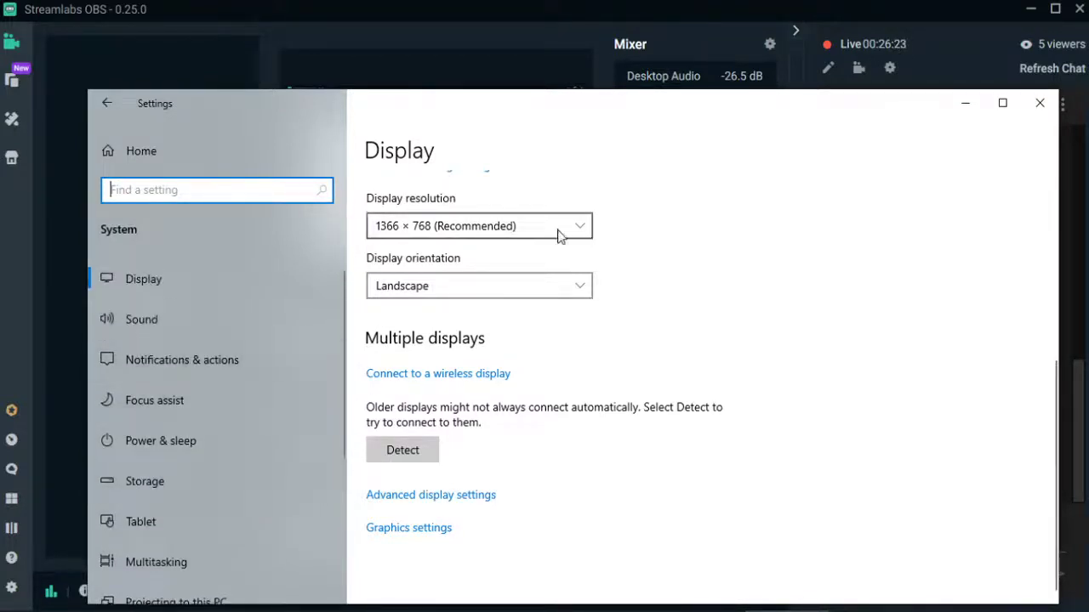
click(1031, 106)
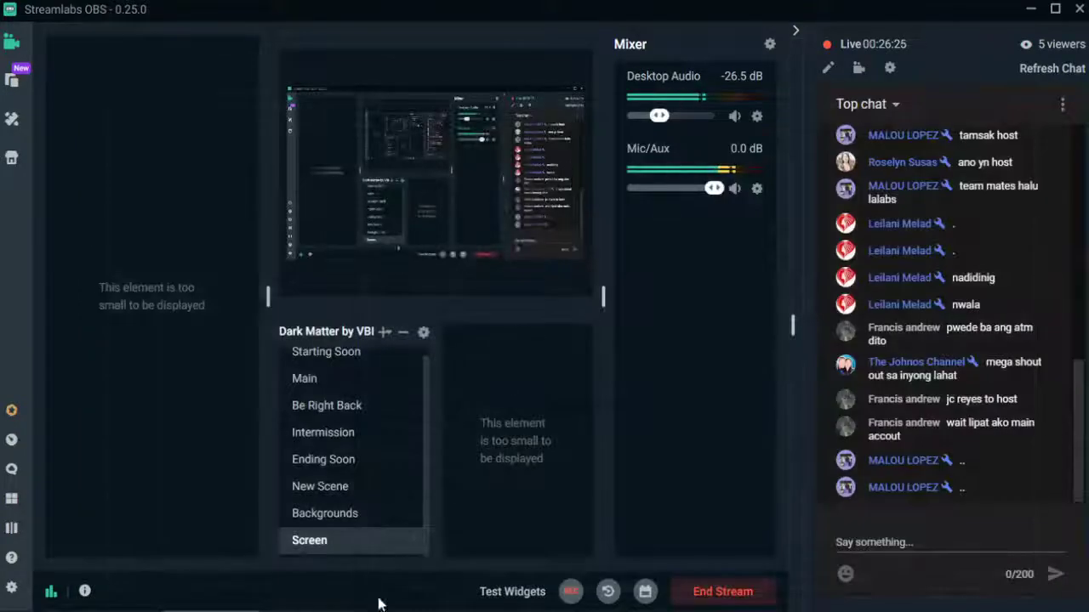
- Switch the live stream to the Backgrounds scene and back to the Screen scene
click(320, 513)
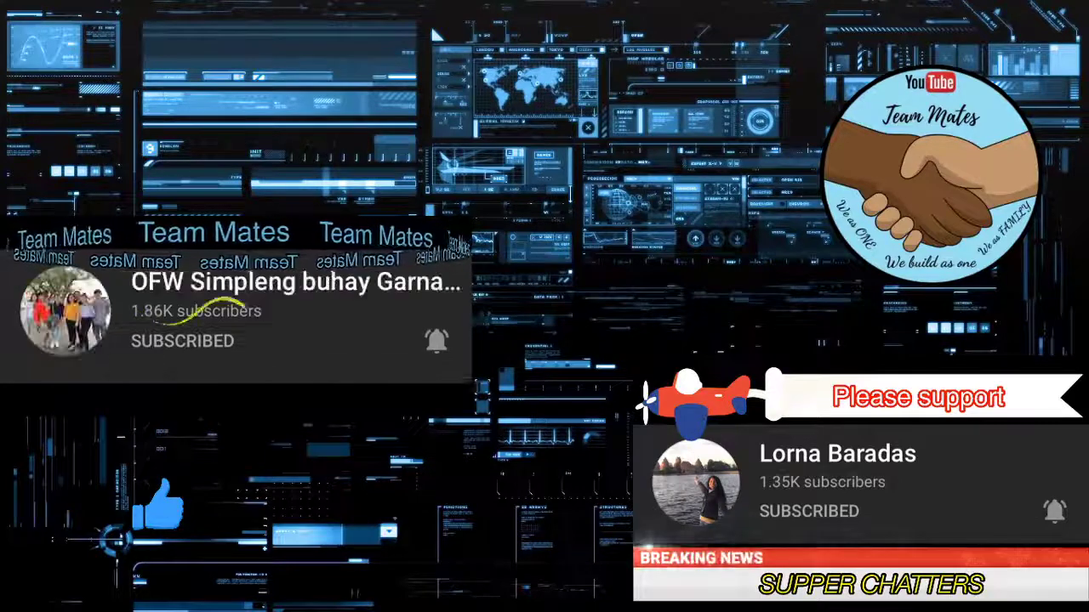
click(323, 540)
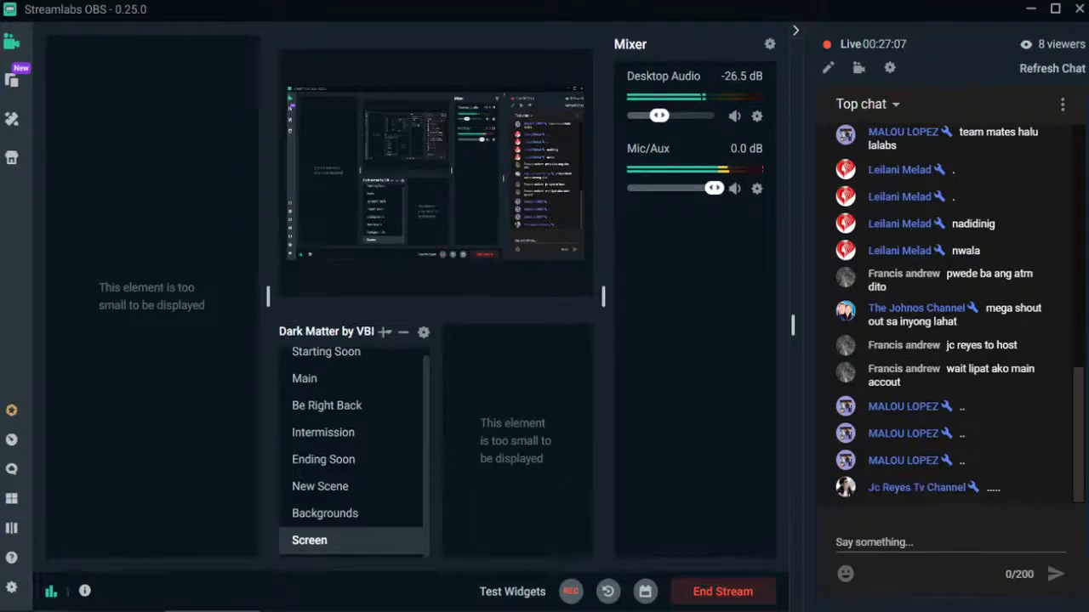
- Switch to File Explorer and view the properties of This PC in a maximized System window
key(alt+Tab)
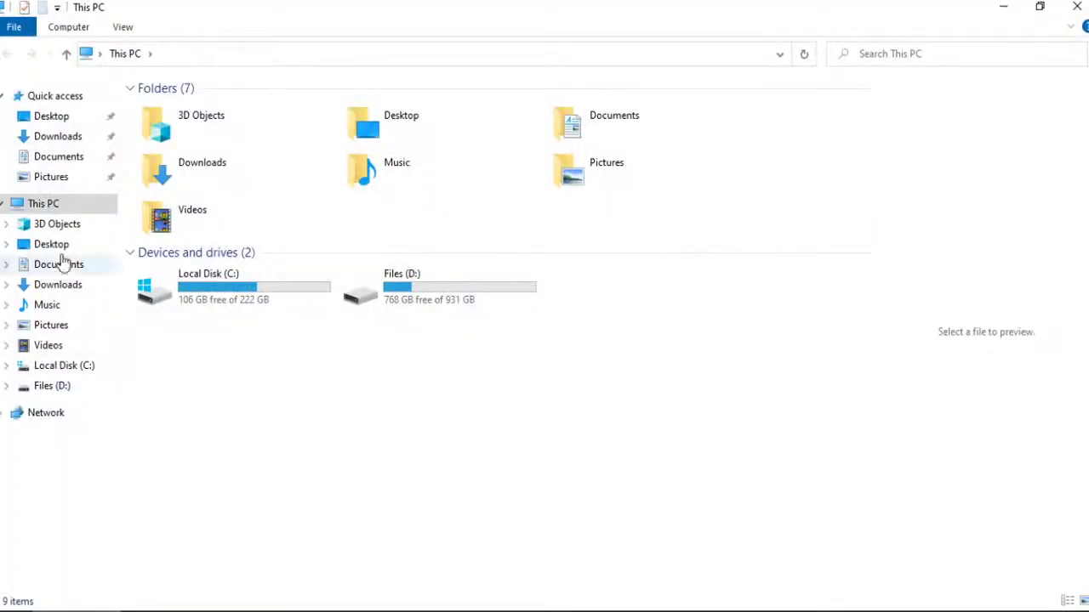
right_click(70, 208)
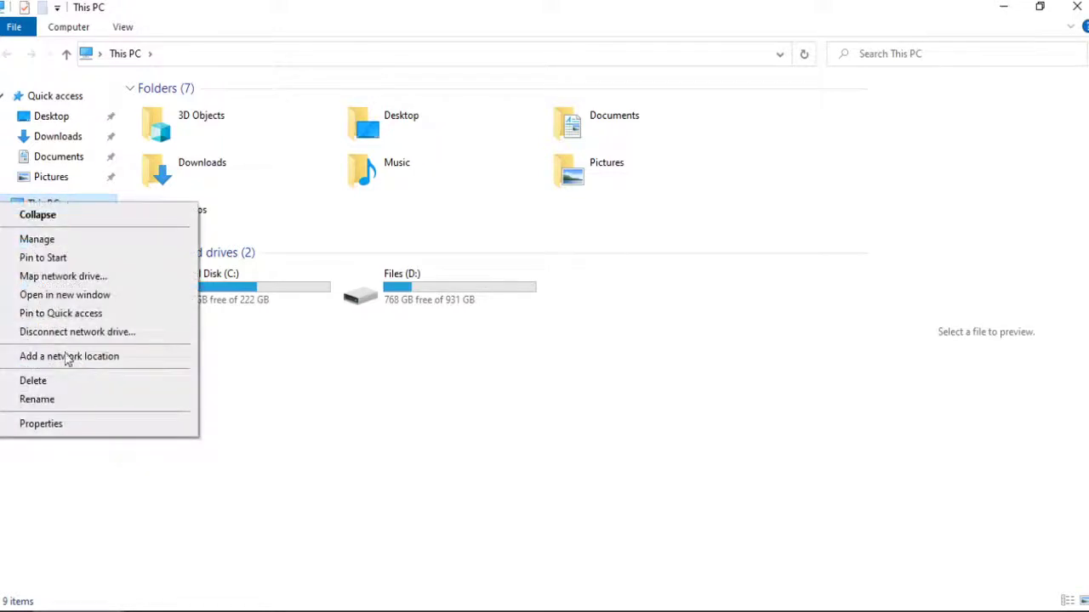
click(40, 424)
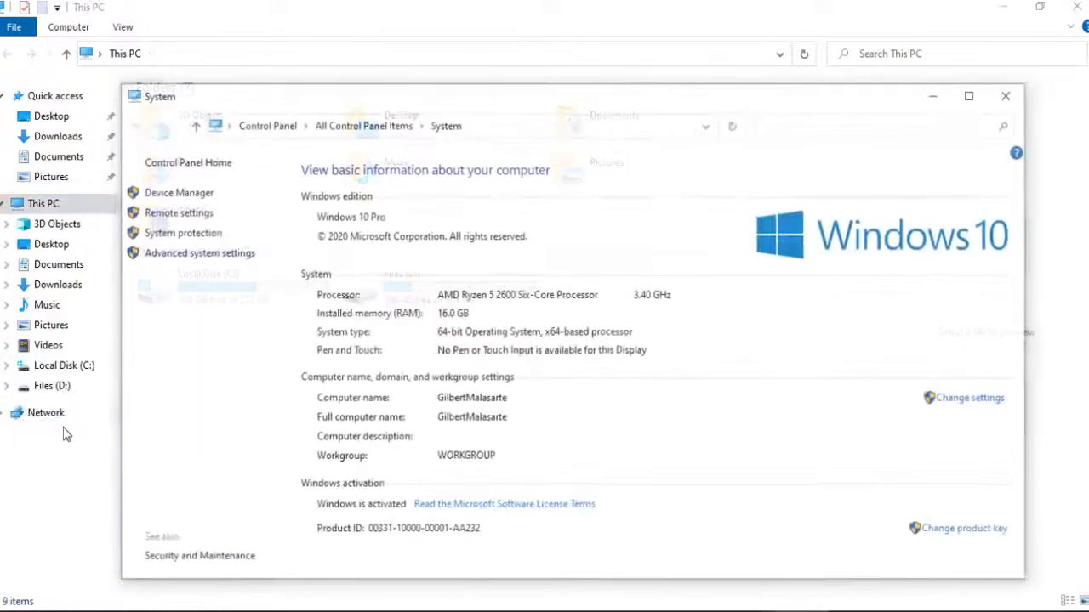
click(971, 94)
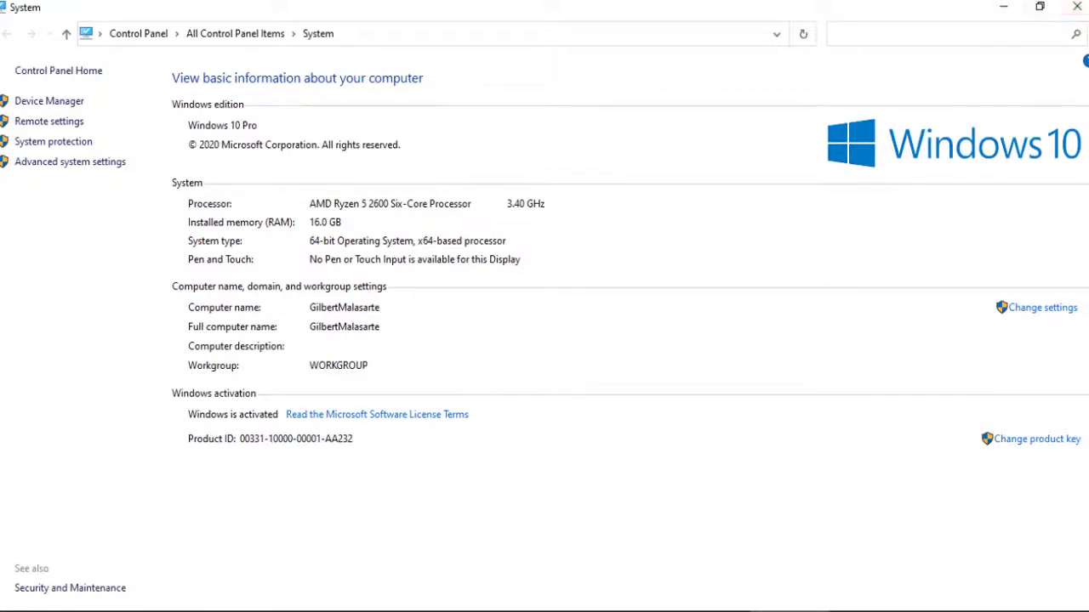
- Switch to the web browser, search for "obs" and open the Download page of obsproject.com
click(153, 557)
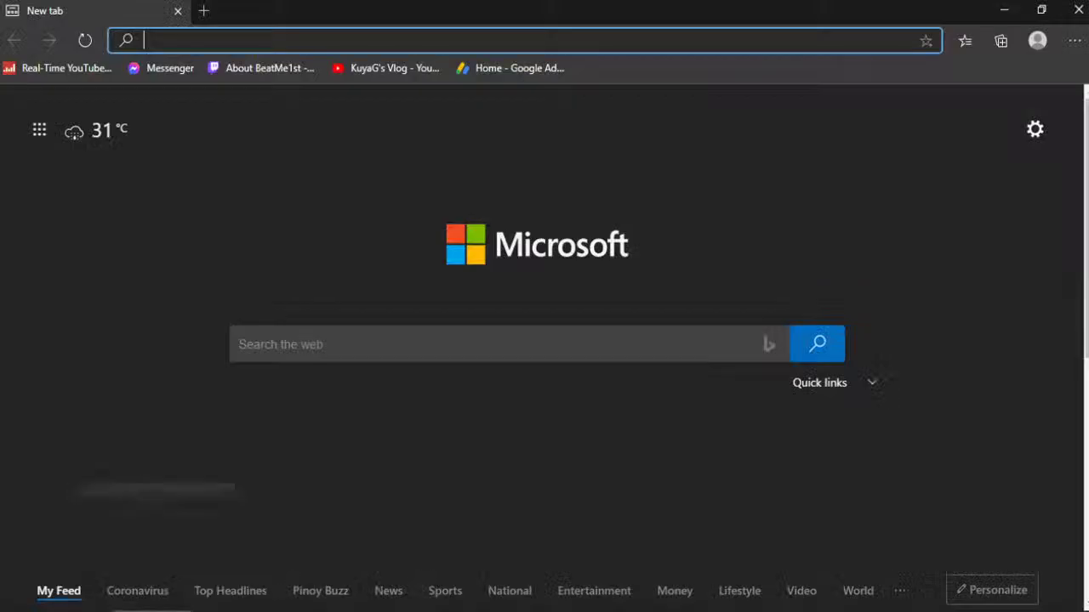
right_click(107, 611)
click(58, 593)
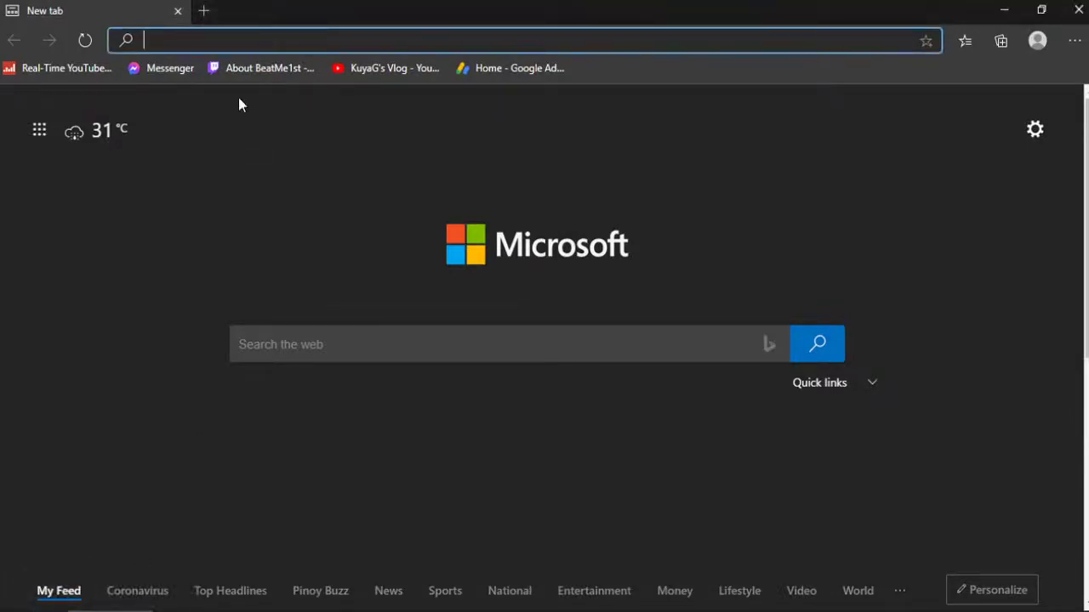
text(obs)
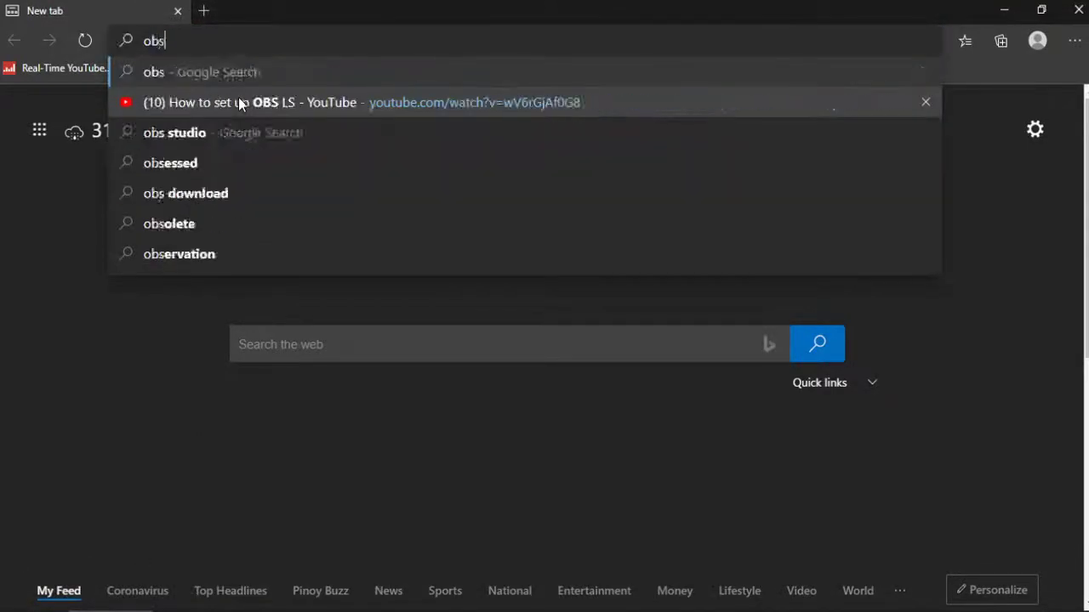
key(Return)
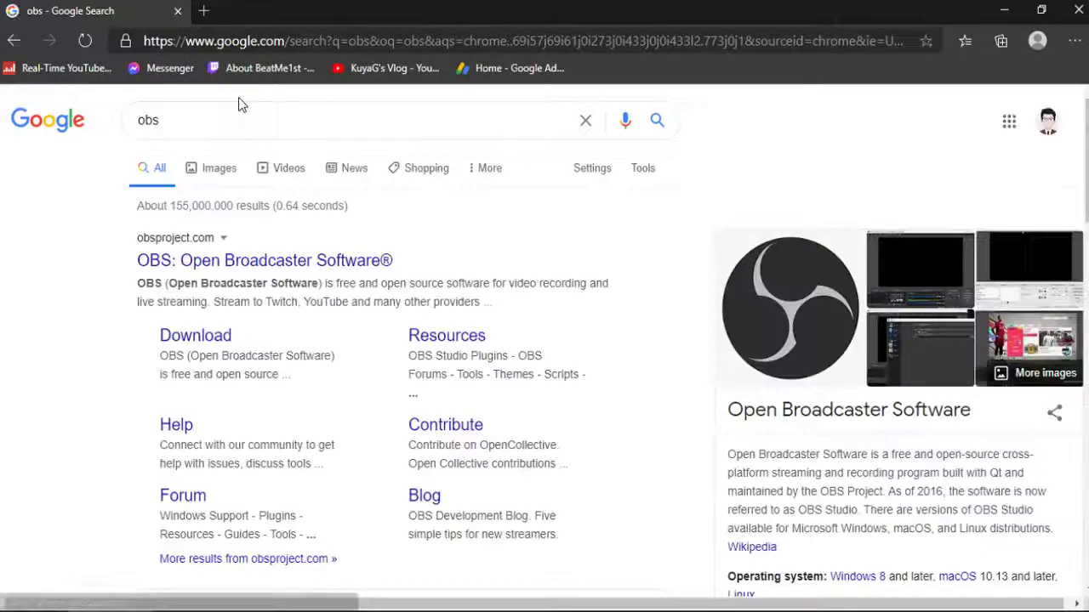
click(195, 345)
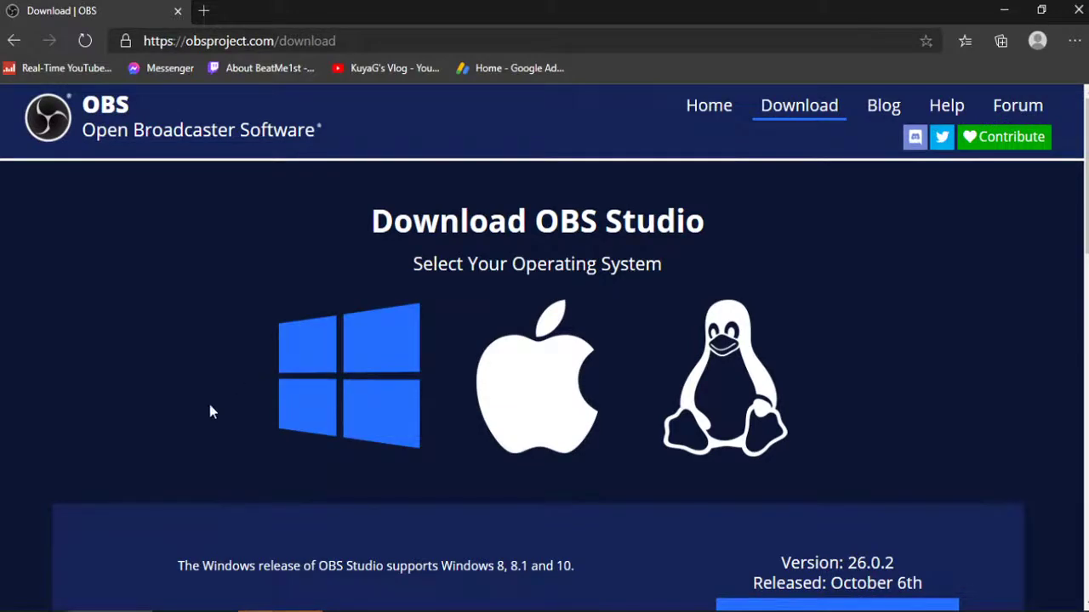
- Examine the Windows download options for OBS Studio, and put away the browser and System windows
scroll(213, 408, down, 5)
scroll(213, 408, up, 5)
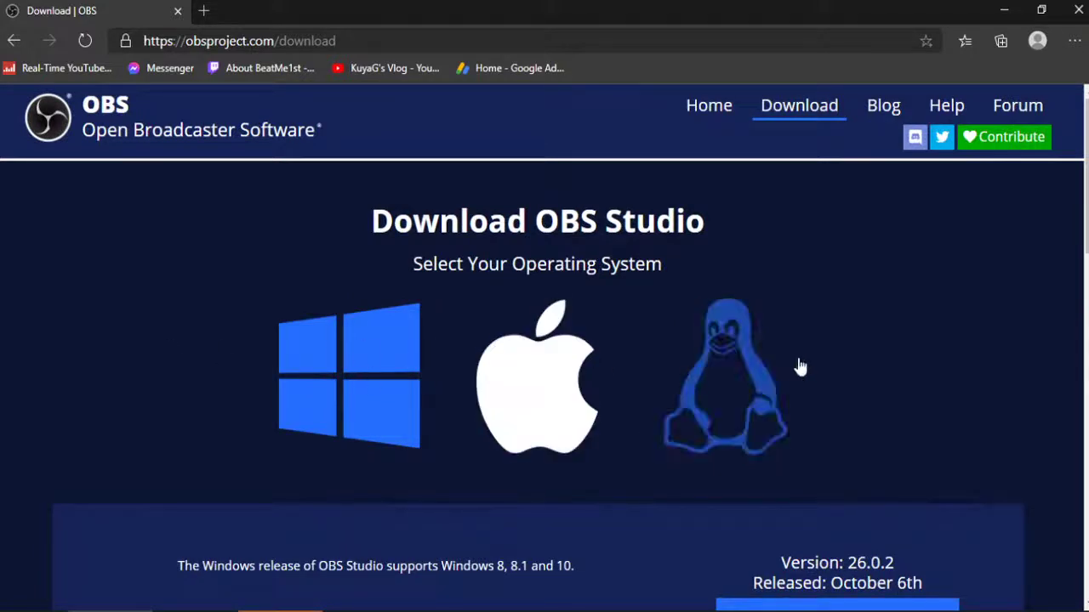
click(357, 399)
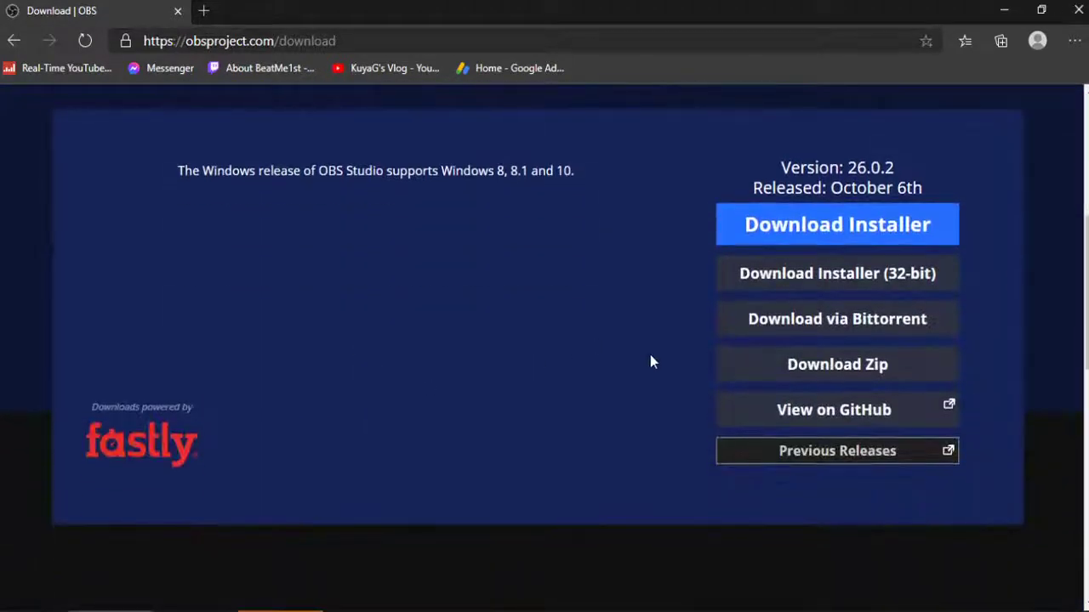
scroll(650, 363, up, 1)
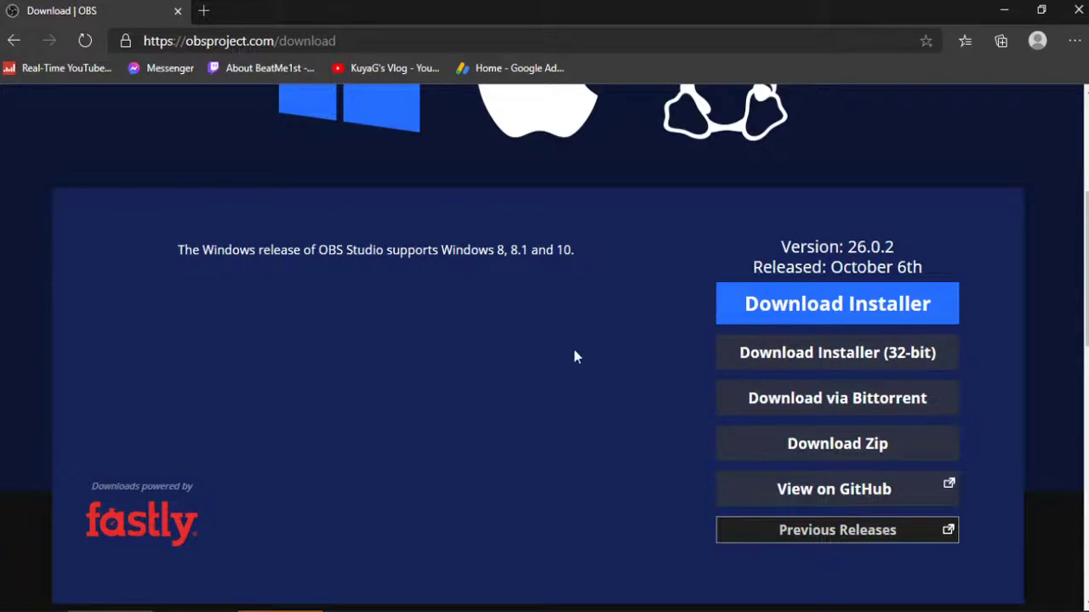
scroll(537, 370, up, 4)
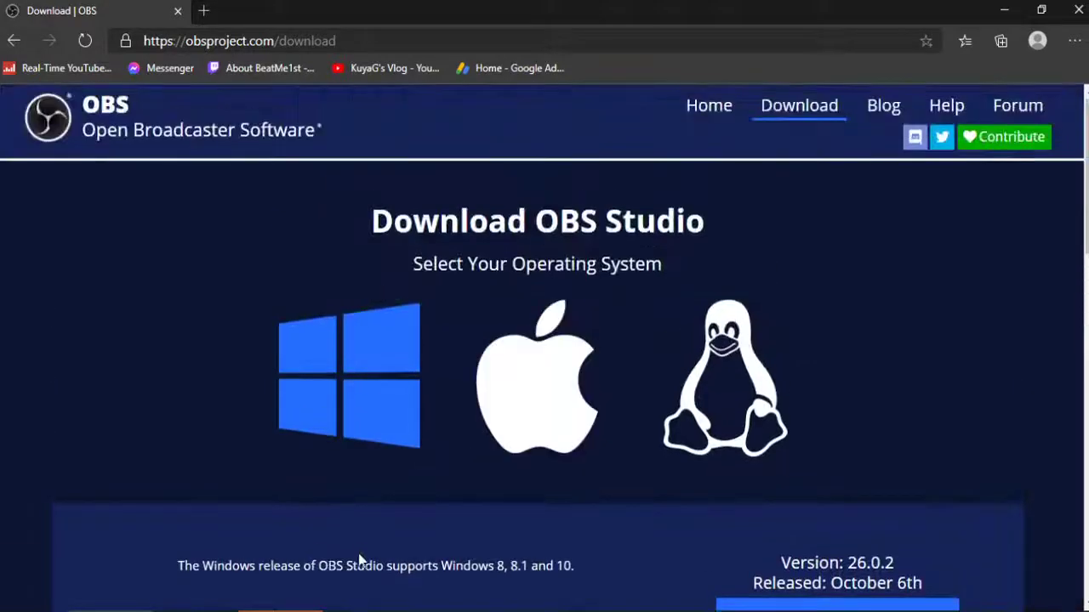
click(1010, 10)
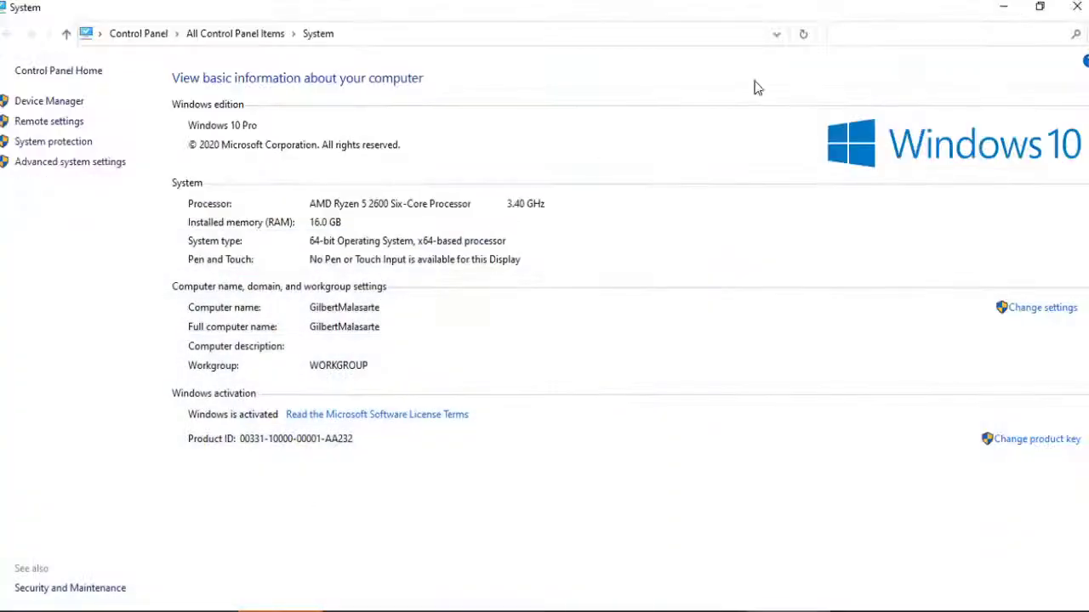
click(1077, 6)
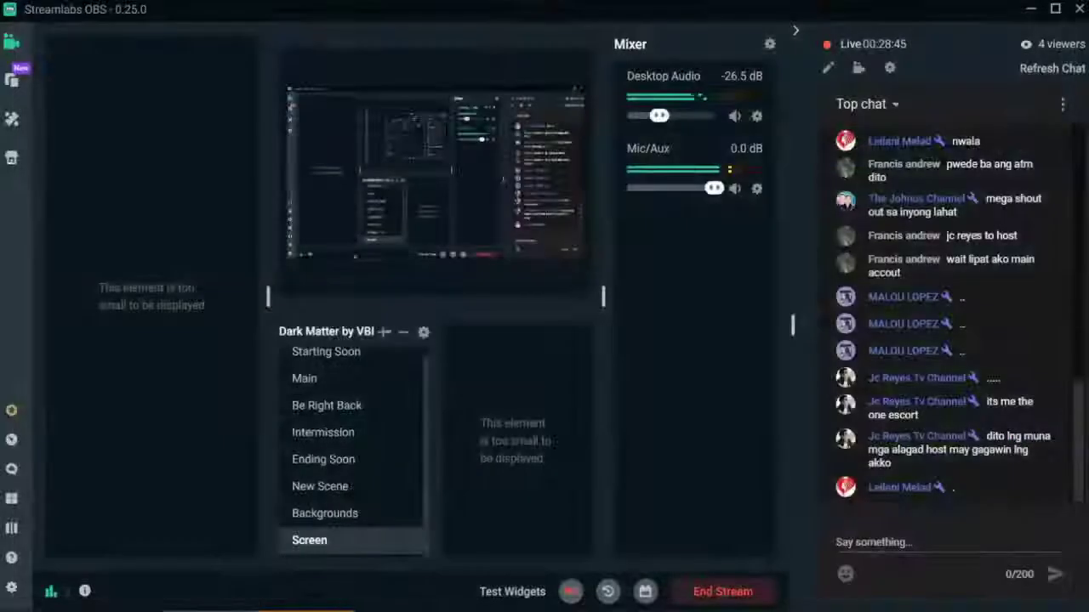
- Put the Backgrounds scene on the live stream, return to the Screen scene, and switch from OBS Studio to Streamlabs OBS
click(316, 515)
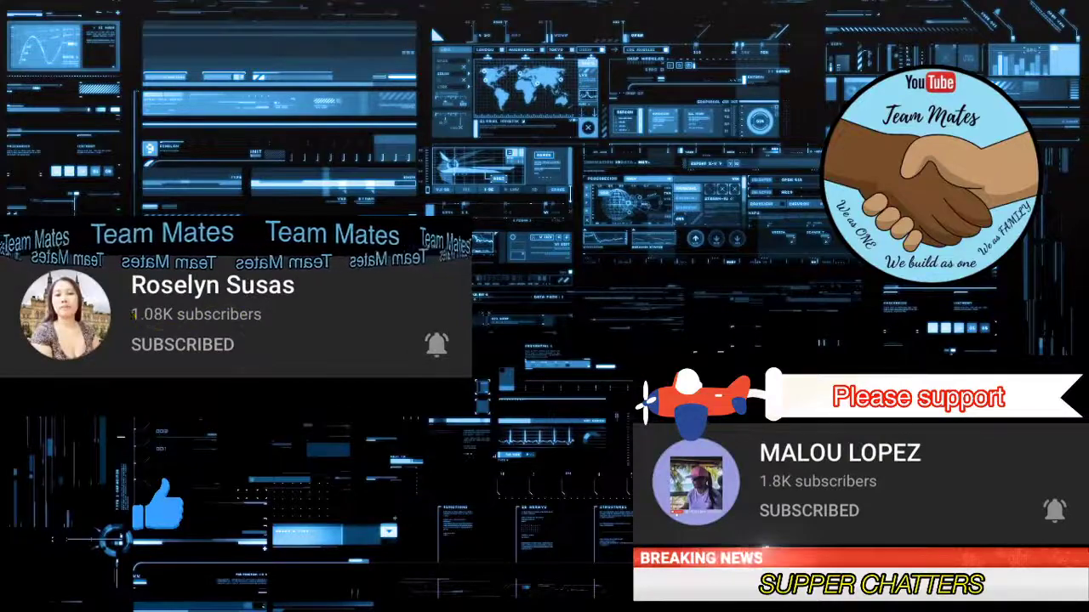
click(306, 542)
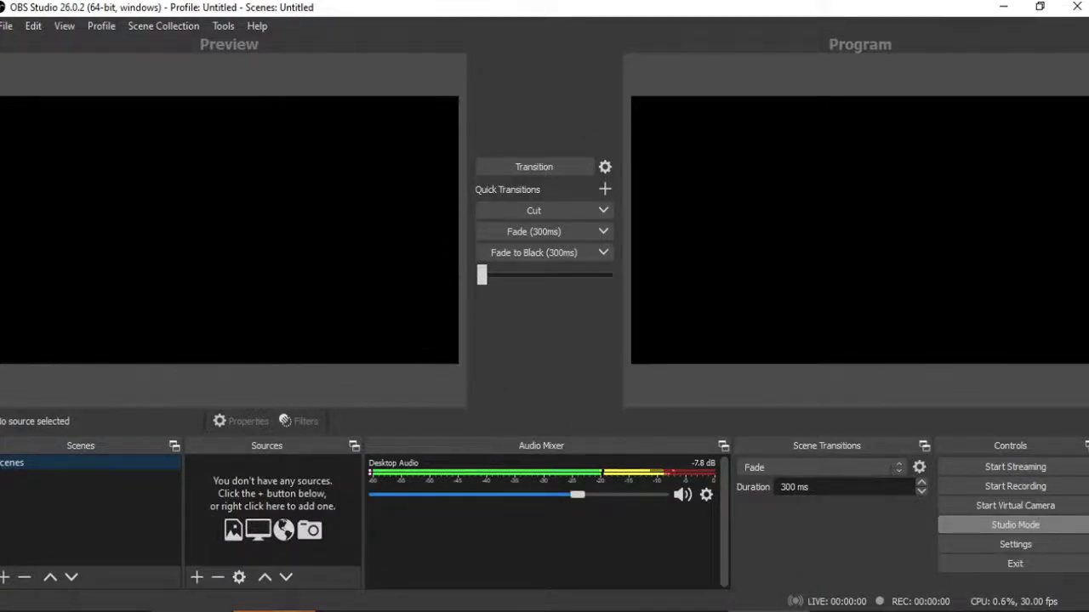
mouse_move(192, 608)
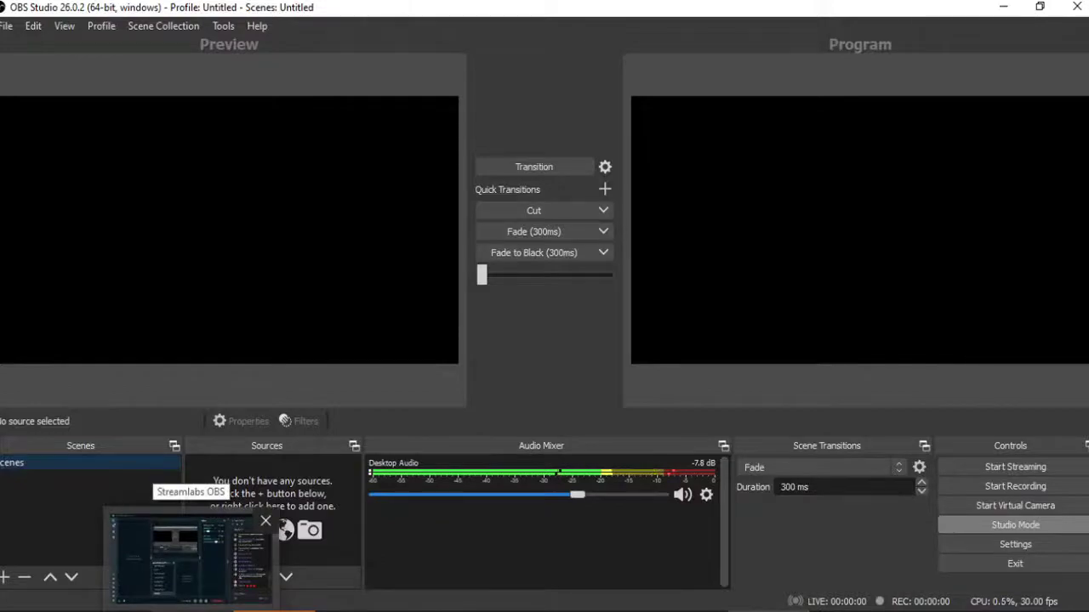
click(191, 557)
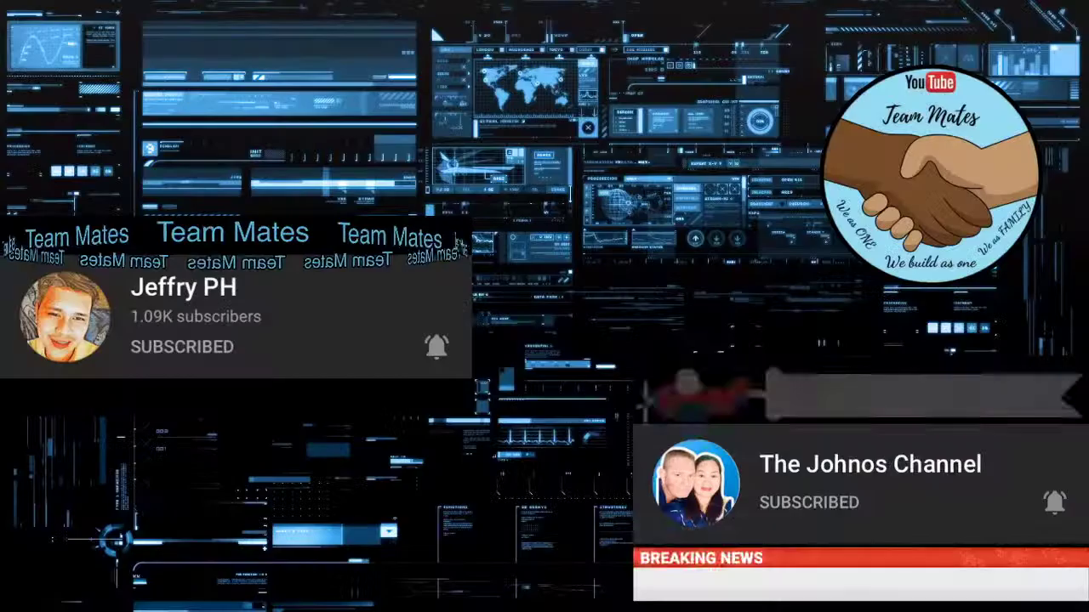
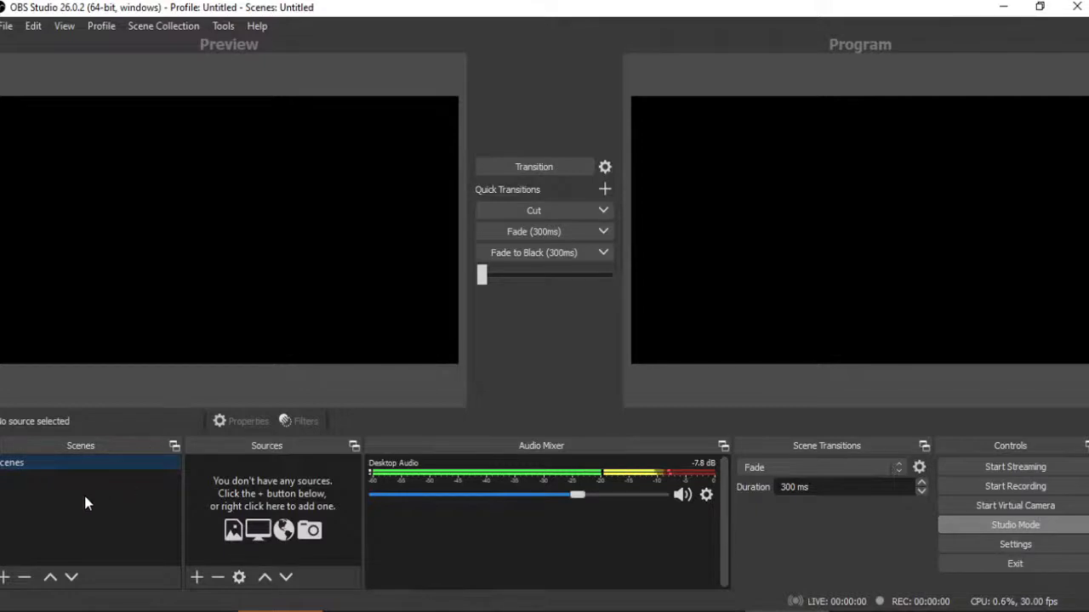
- Rename the existing scene in OBS Studio as "Youtube Live tream"
right_click(27, 463)
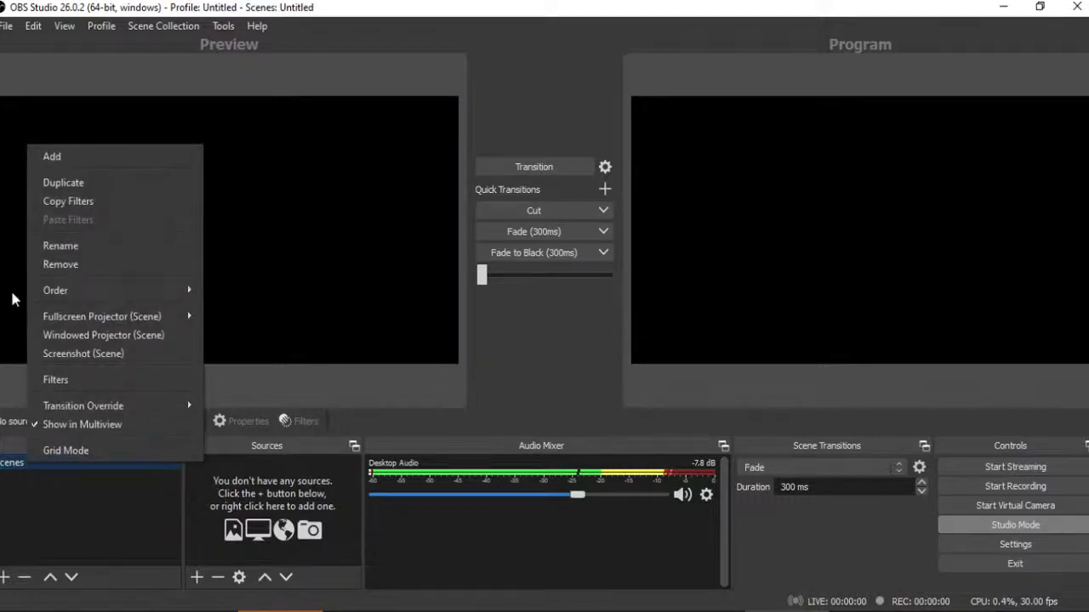
click(49, 250)
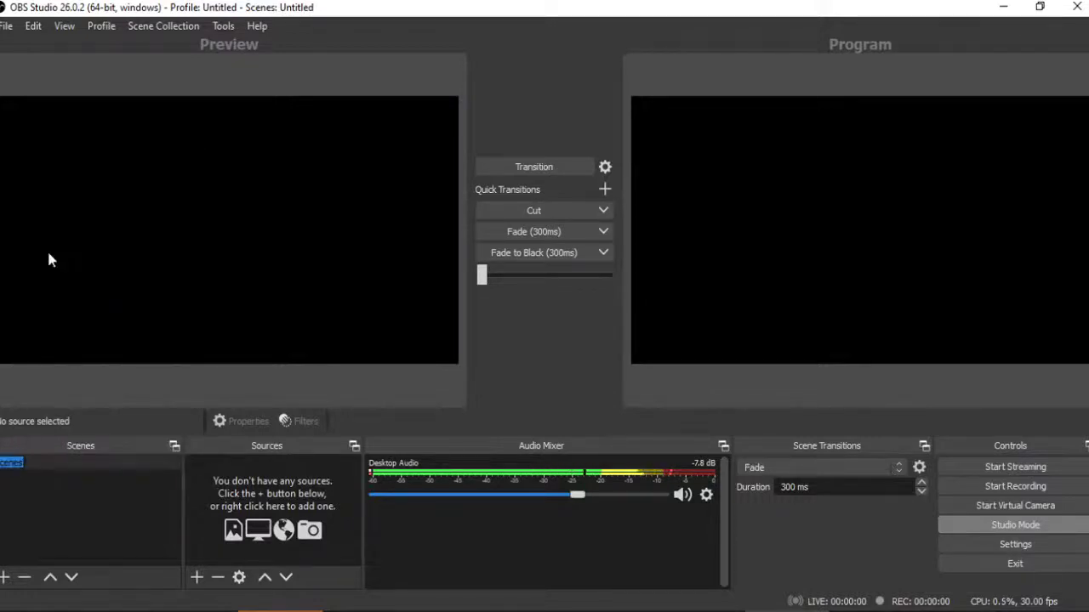
text(Youtube Live tream)
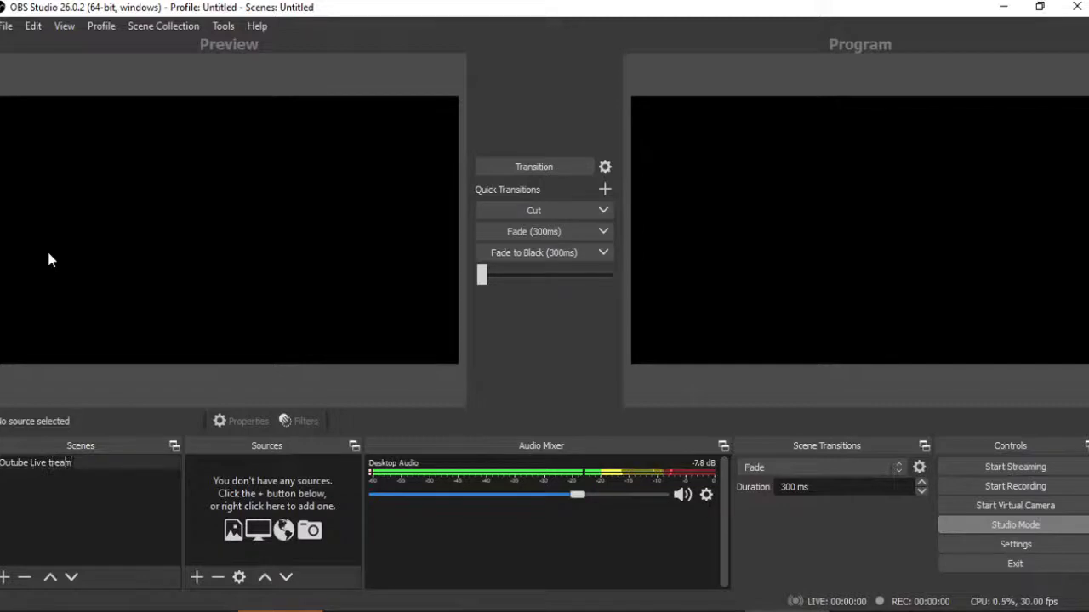
key(Left)
key(Left)
key(Left)
key(Left)
key(Left)
key(Left)
key(Left)
key(Left)
key(Left)
key(Left)
key(Left)
key(Left)
key(Left)
key(Left)
key(Left)
key(Left)
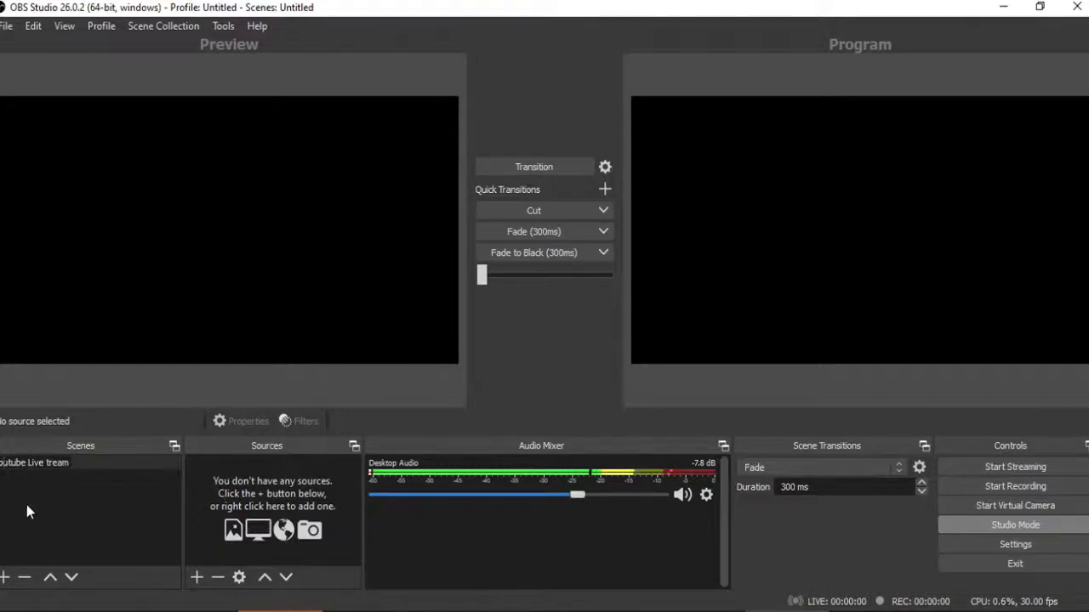
key(Return)
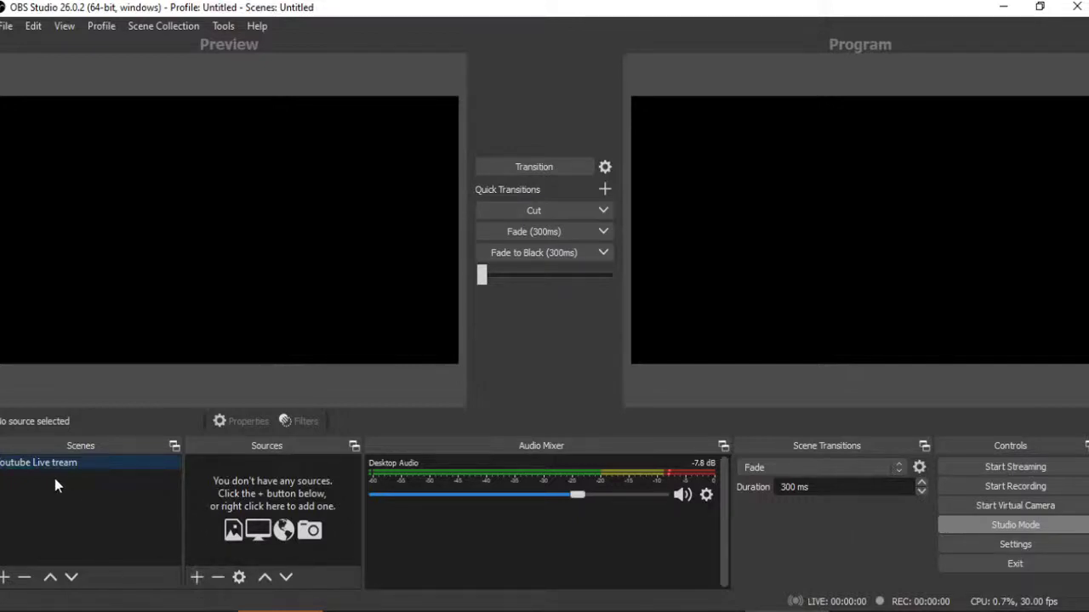
- Add a new Image source named "Background" to the "Youtube Live tream" scene
click(251, 466)
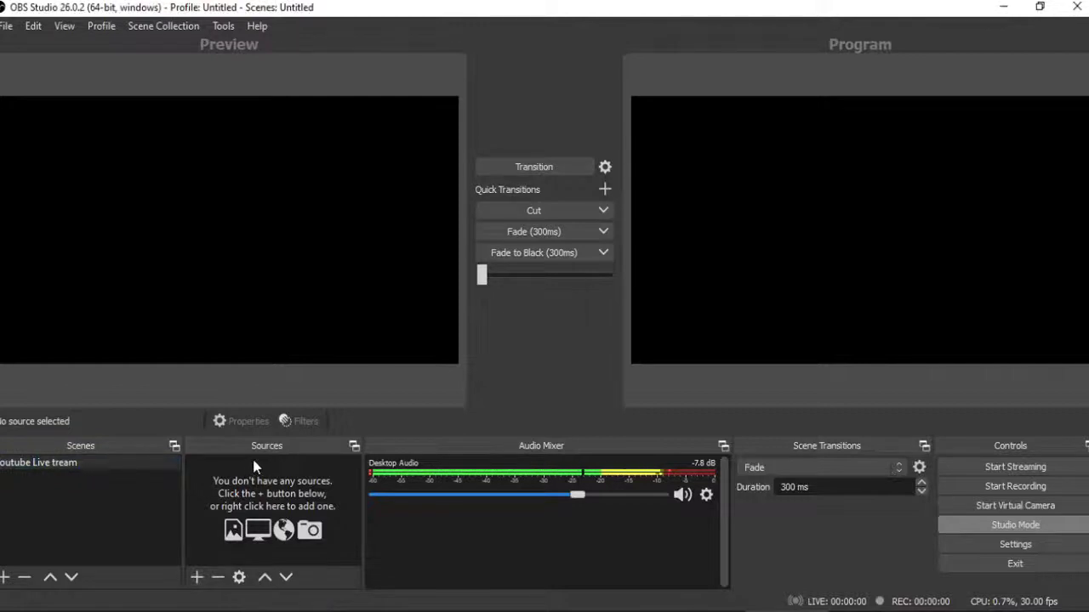
click(72, 466)
click(195, 578)
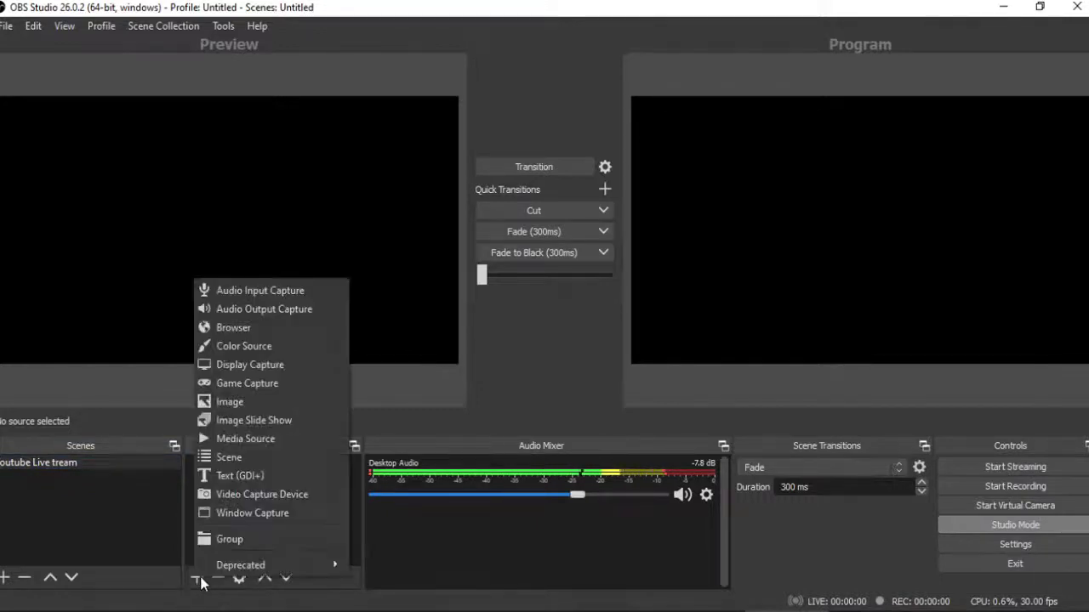
mouse_move(220, 568)
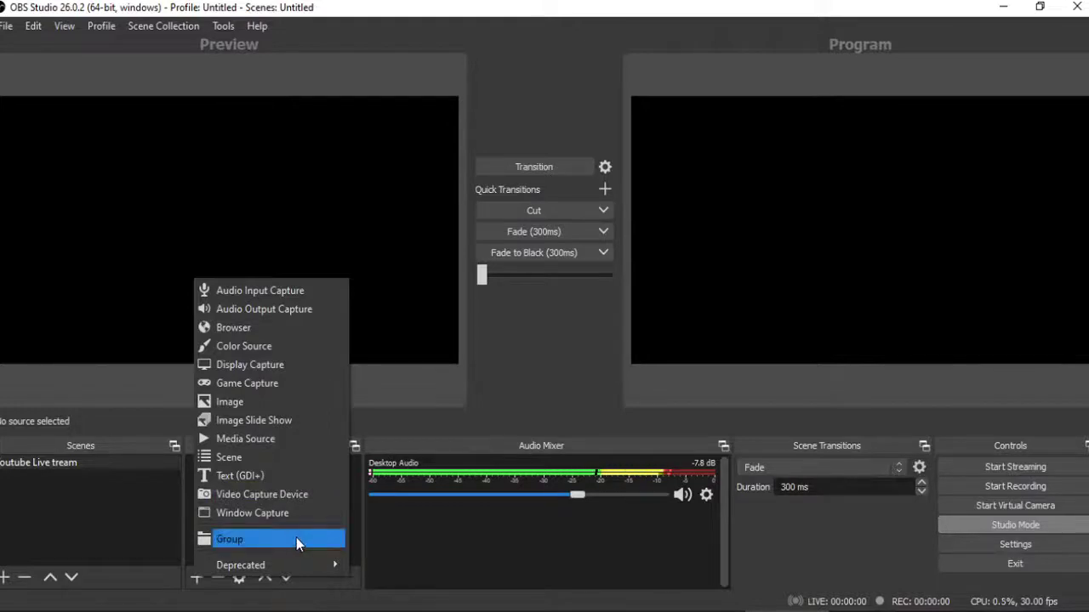
click(250, 408)
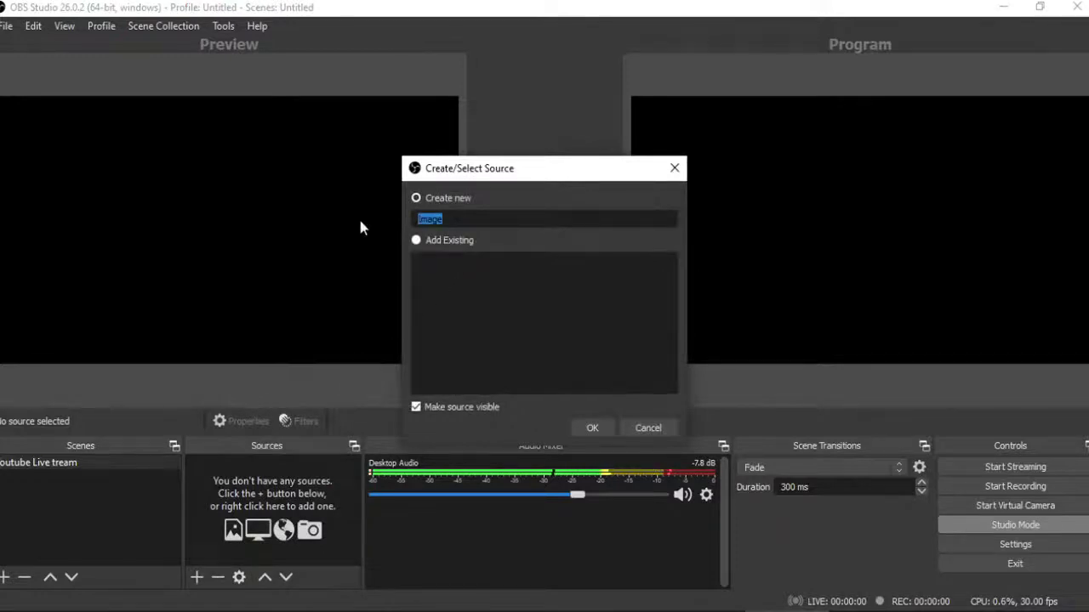
text(Bac)
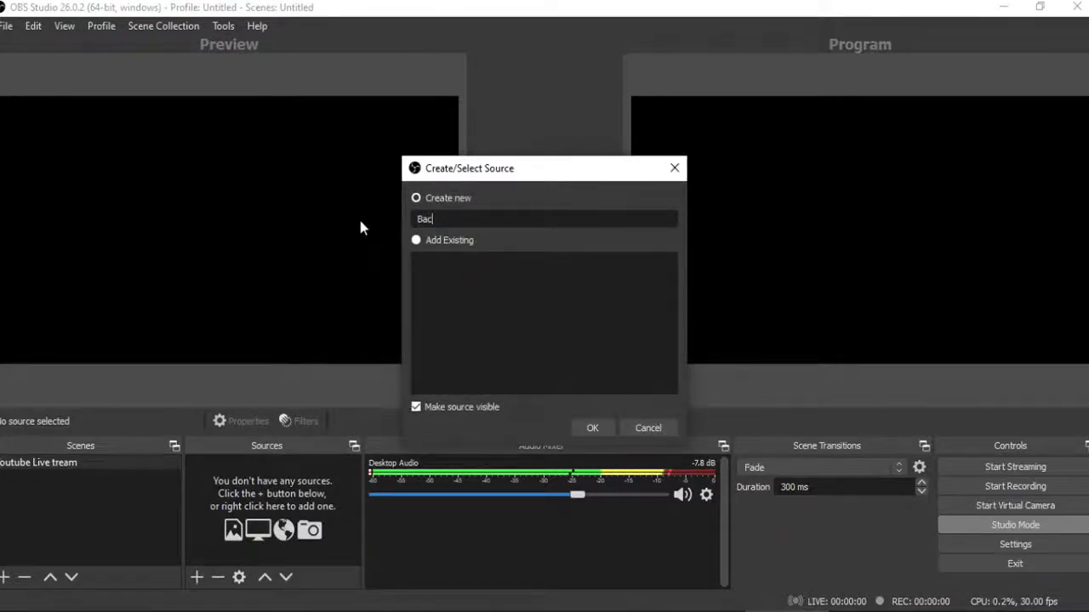
text(kground)
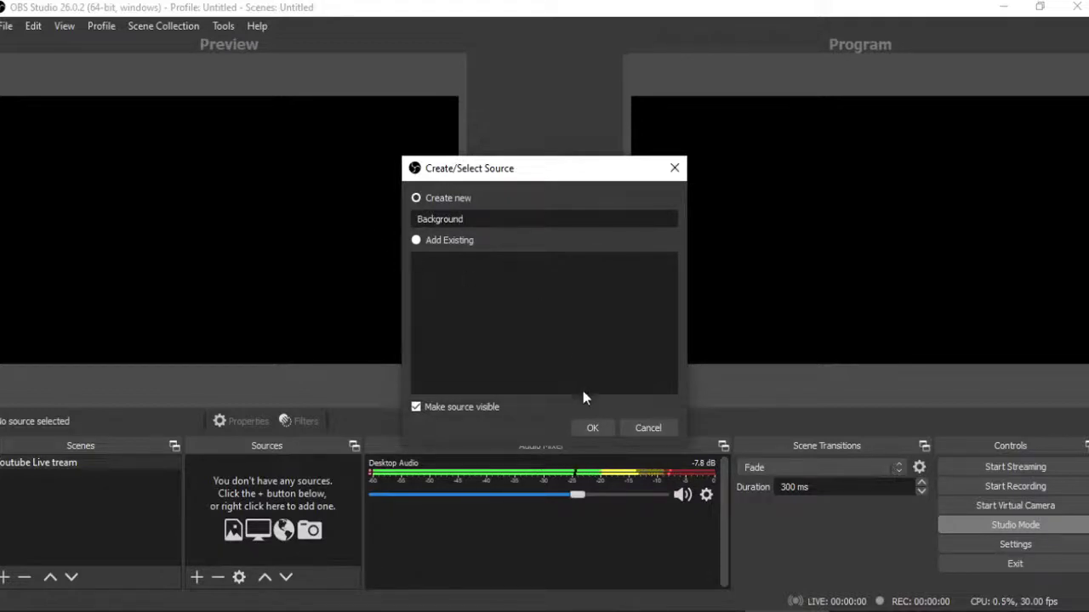
click(590, 428)
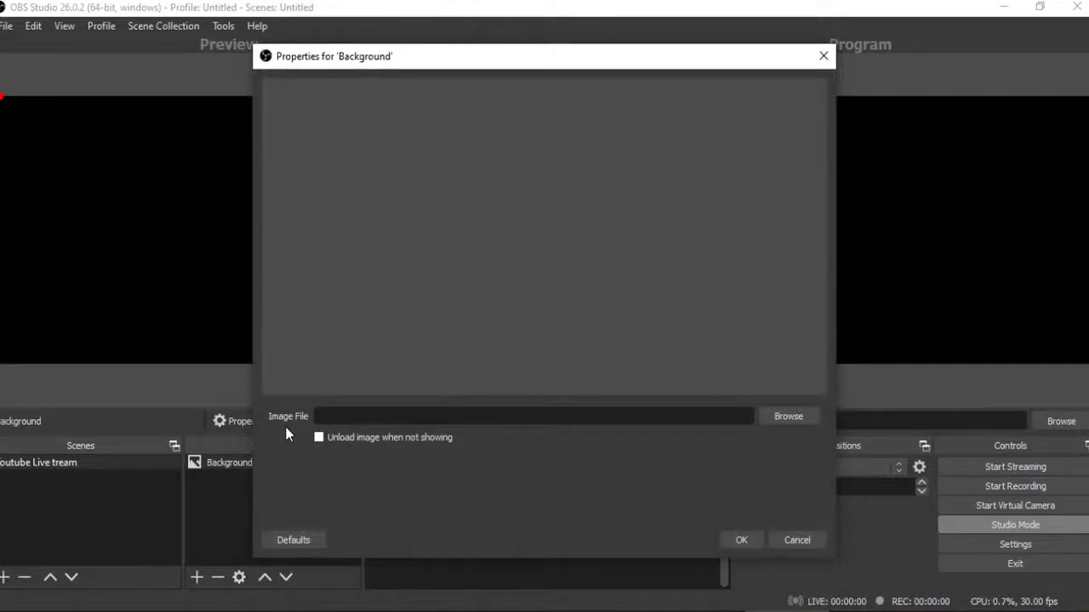
- Choose Picture1 from the Pictures folder as the image file for the Background source and accept its properties
click(800, 415)
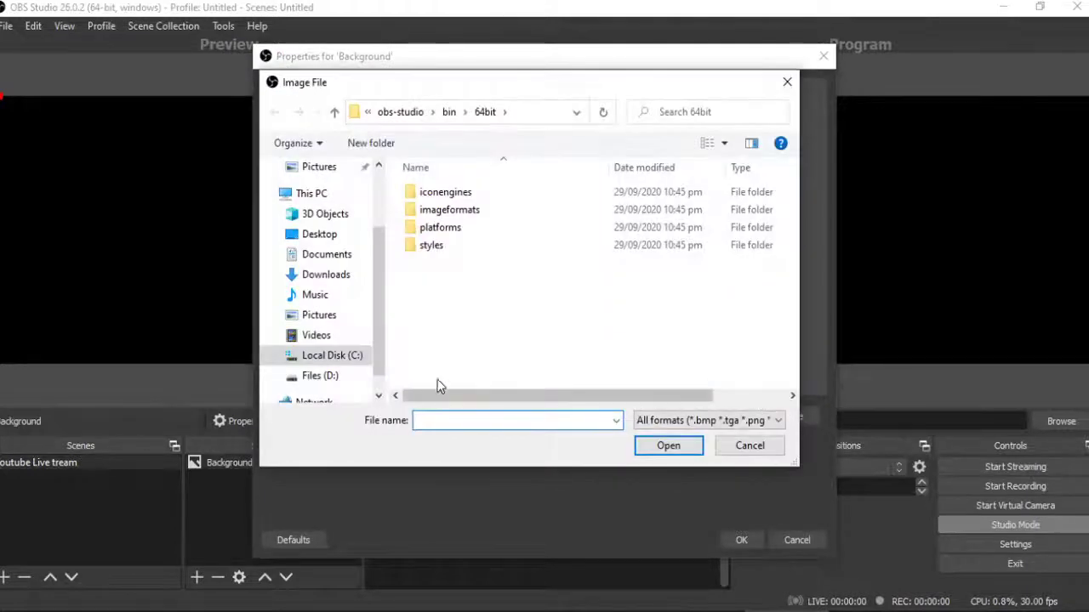
click(319, 317)
scroll(642, 324, down, 3)
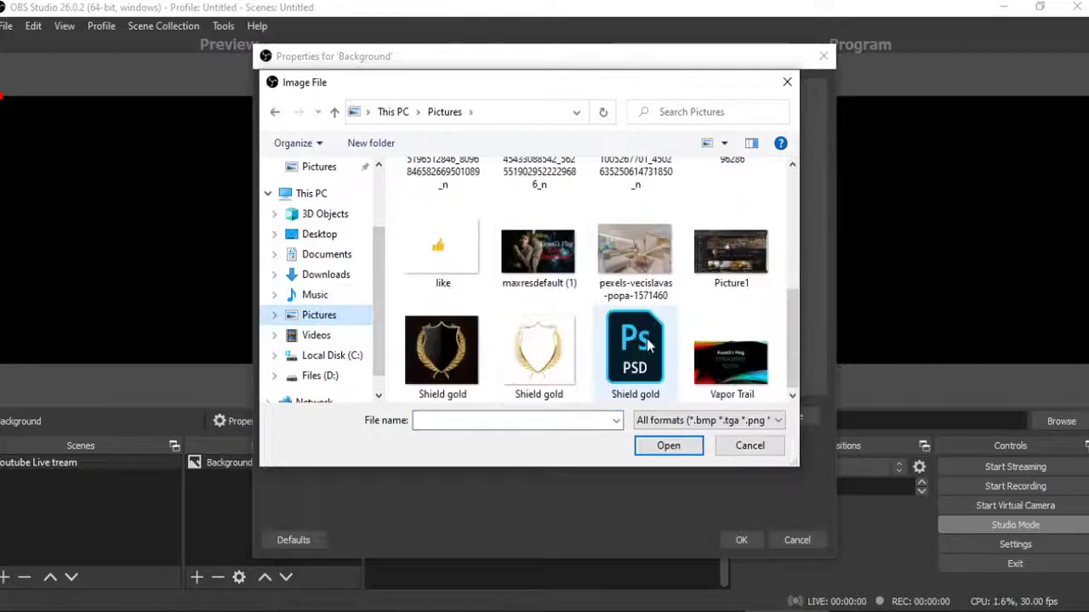
click(724, 250)
click(668, 448)
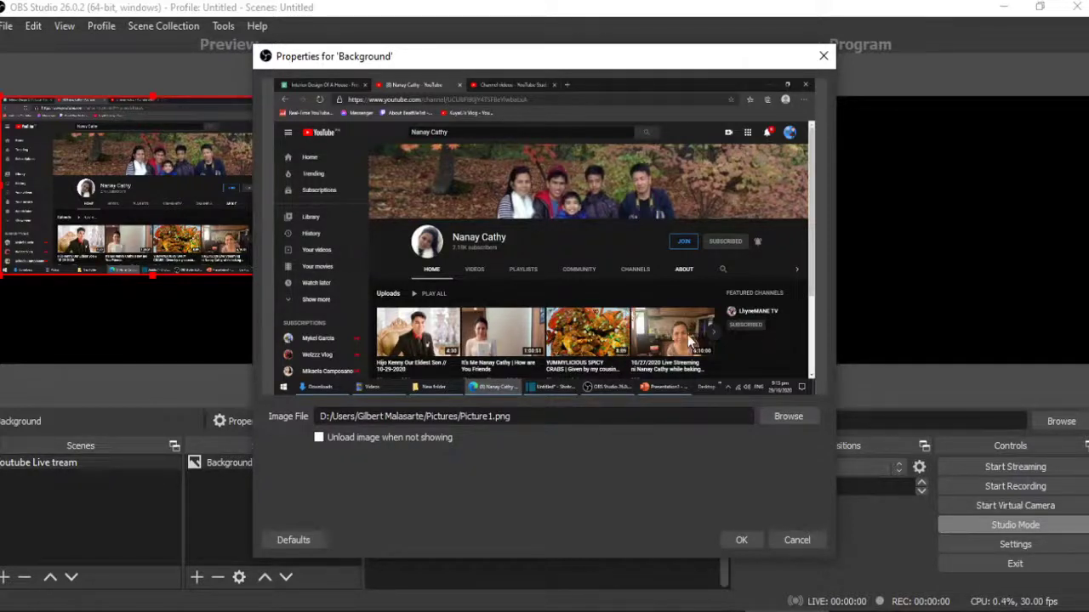
click(735, 540)
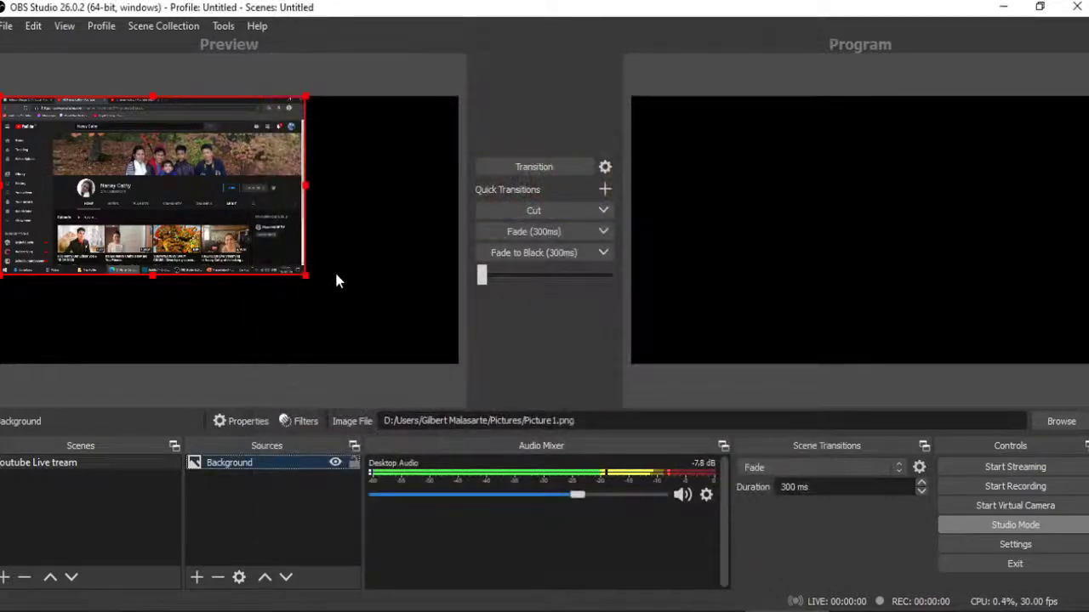
- Enlarge the Background image in the preview to fill the whole canvas
drag(306, 275, 460, 365)
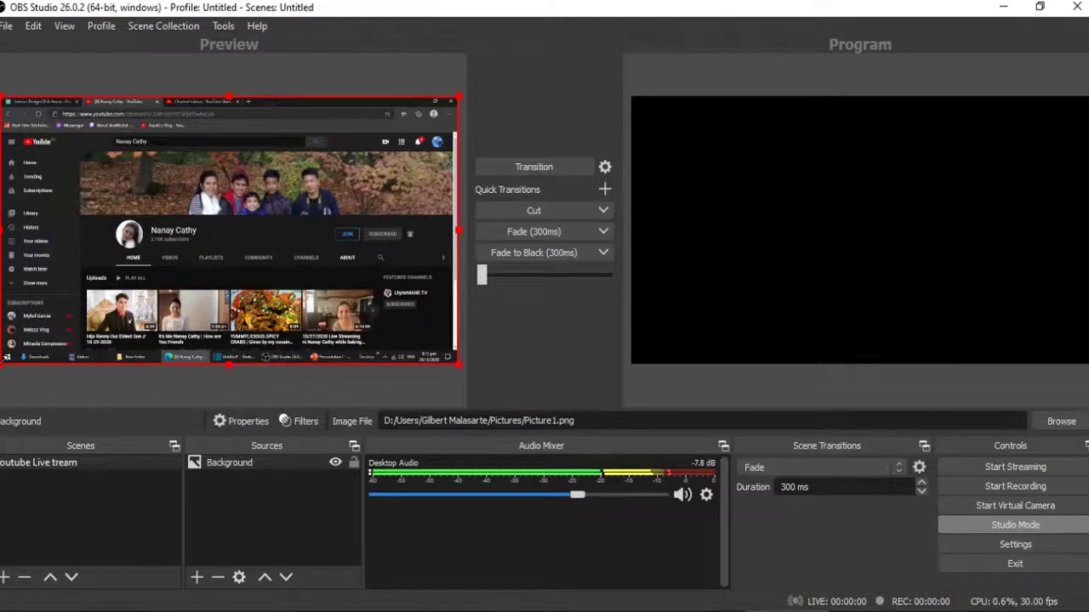
mouse_move(5, 359)
mouse_down()
mouse_move(36, 361)
mouse_move(1, 358)
mouse_up()
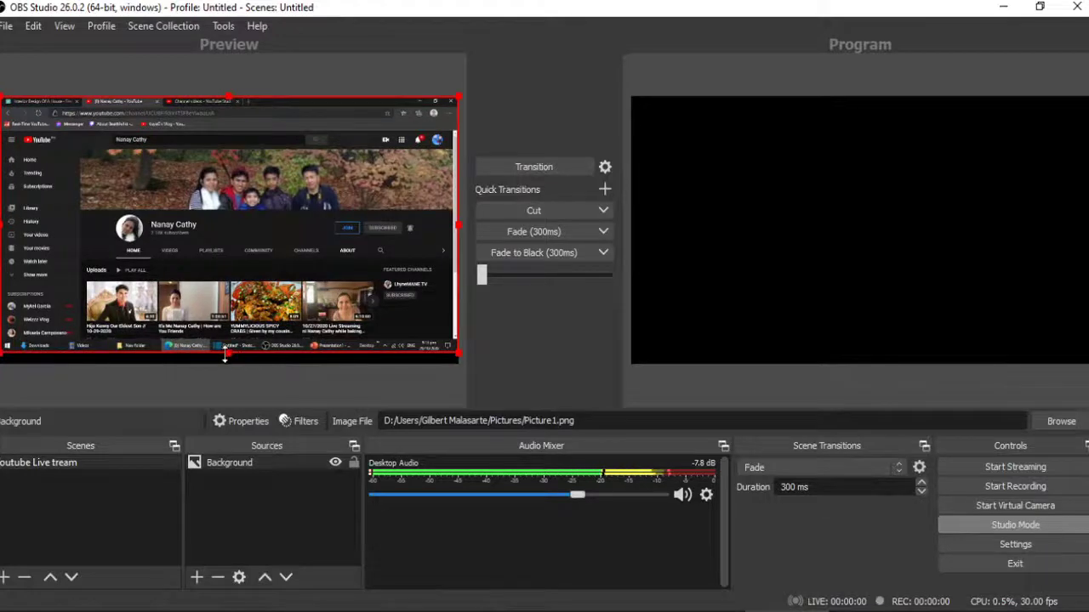
drag(230, 354, 228, 364)
right_click(238, 308)
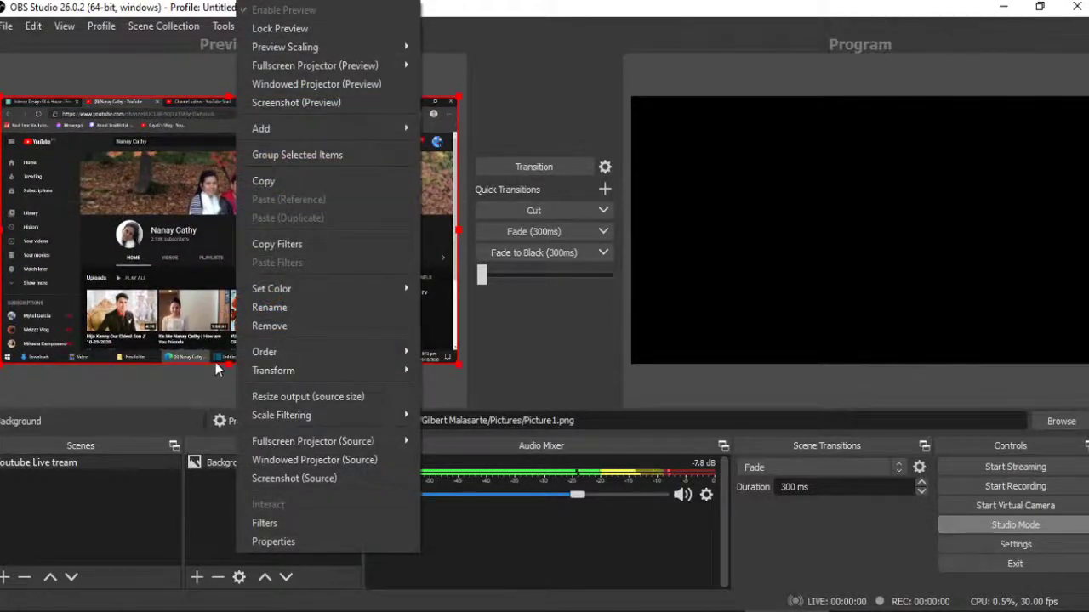
mouse_move(274, 415)
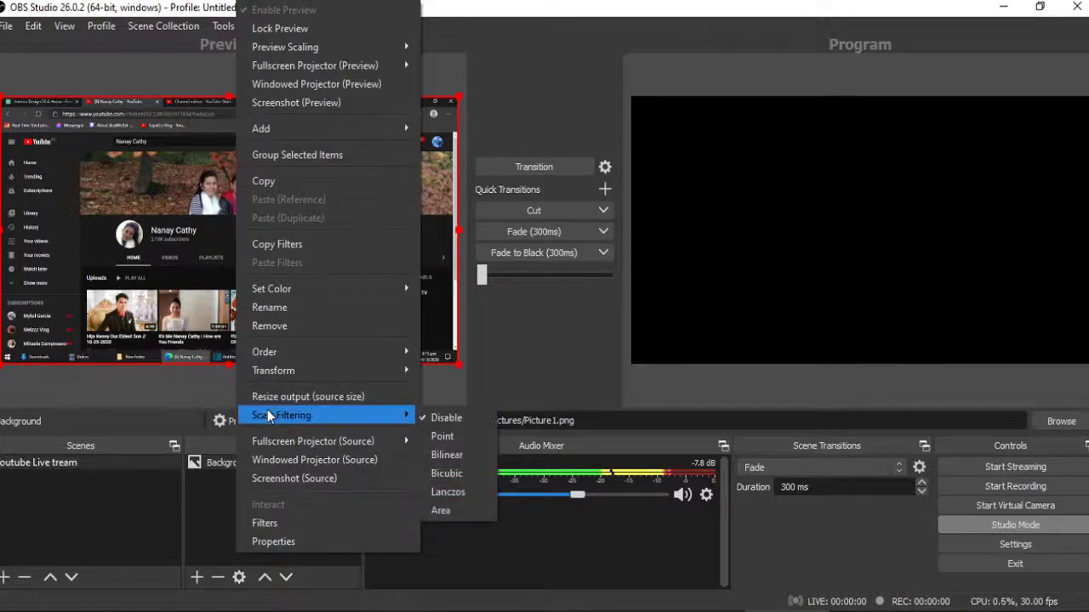
click(189, 335)
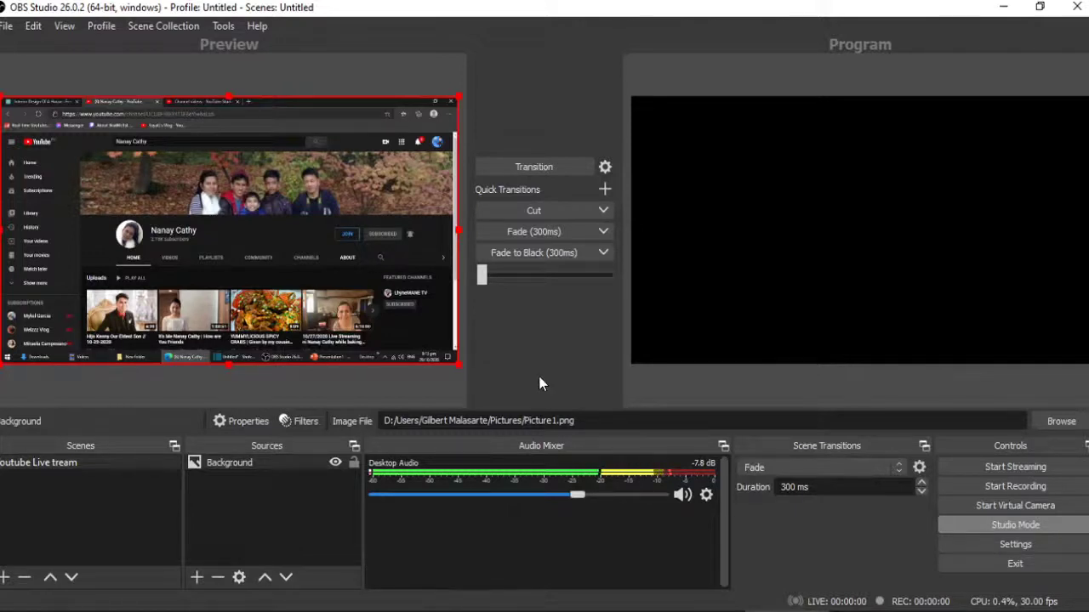
- Replace the Background source's image with the pexels interior photo ending in 1571460 from the Pictures folder
click(275, 495)
click(255, 463)
click(261, 458)
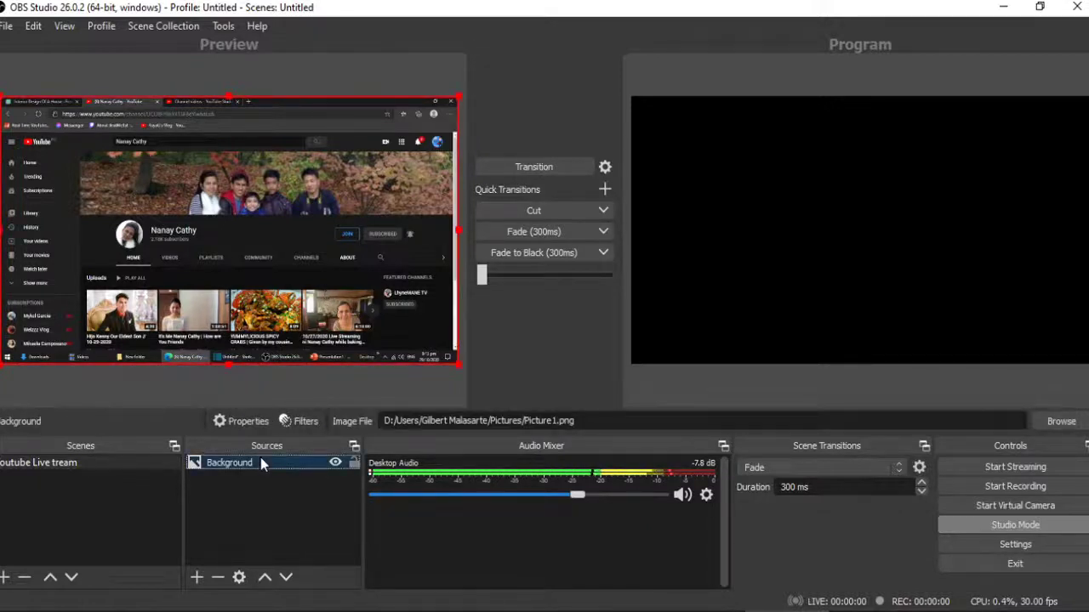
click(1061, 421)
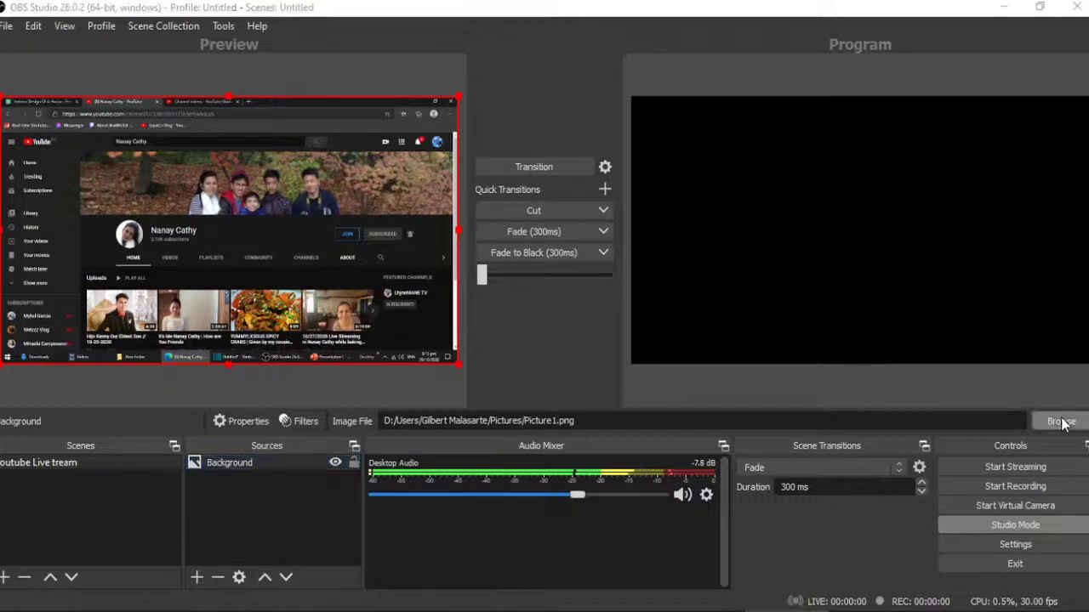
scroll(336, 302, down, 5)
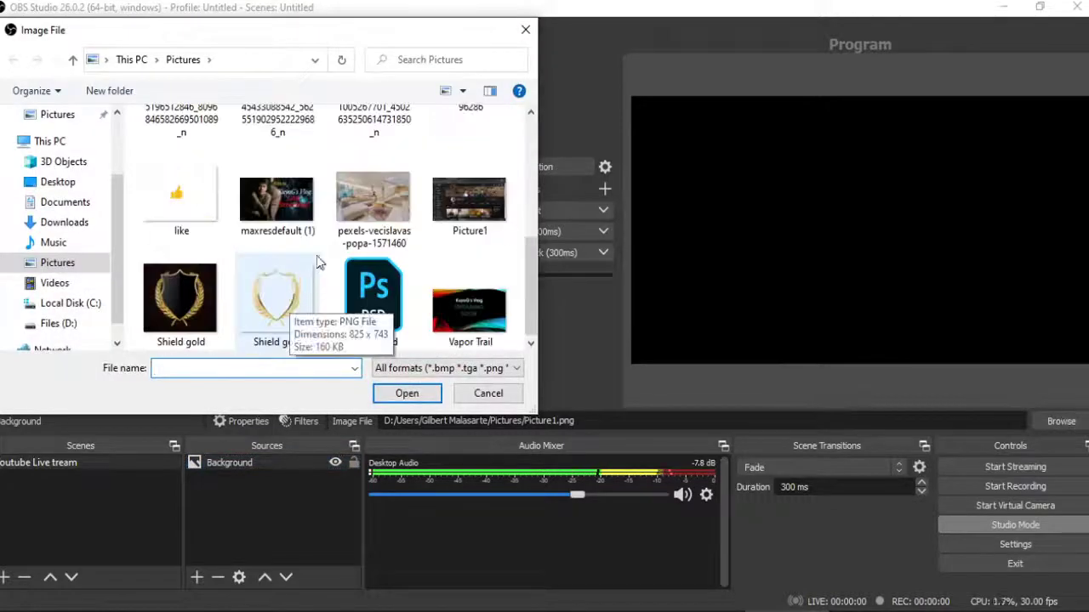
click(364, 214)
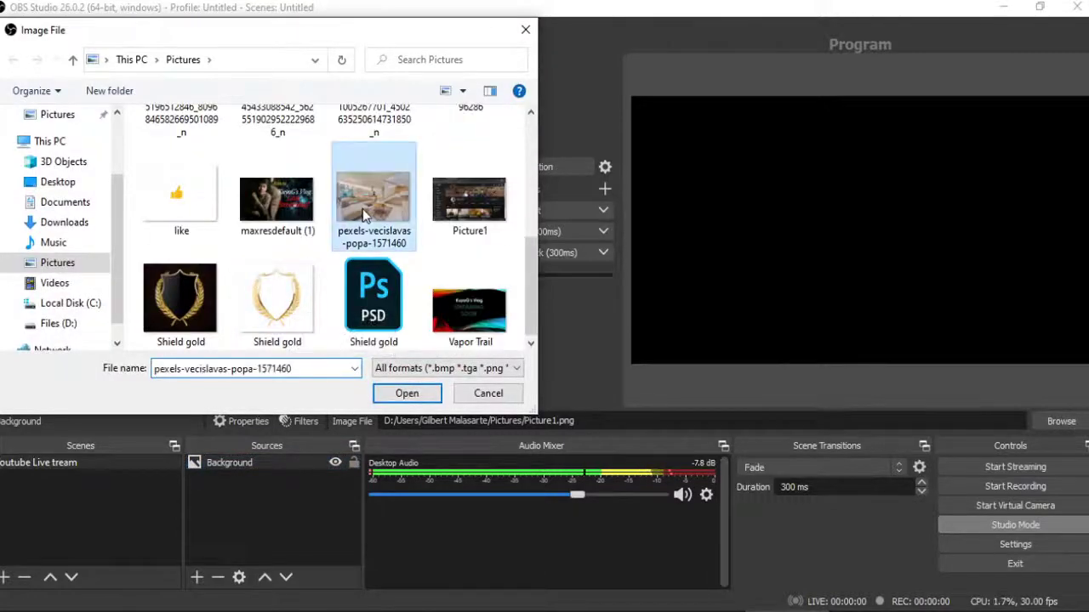
click(387, 393)
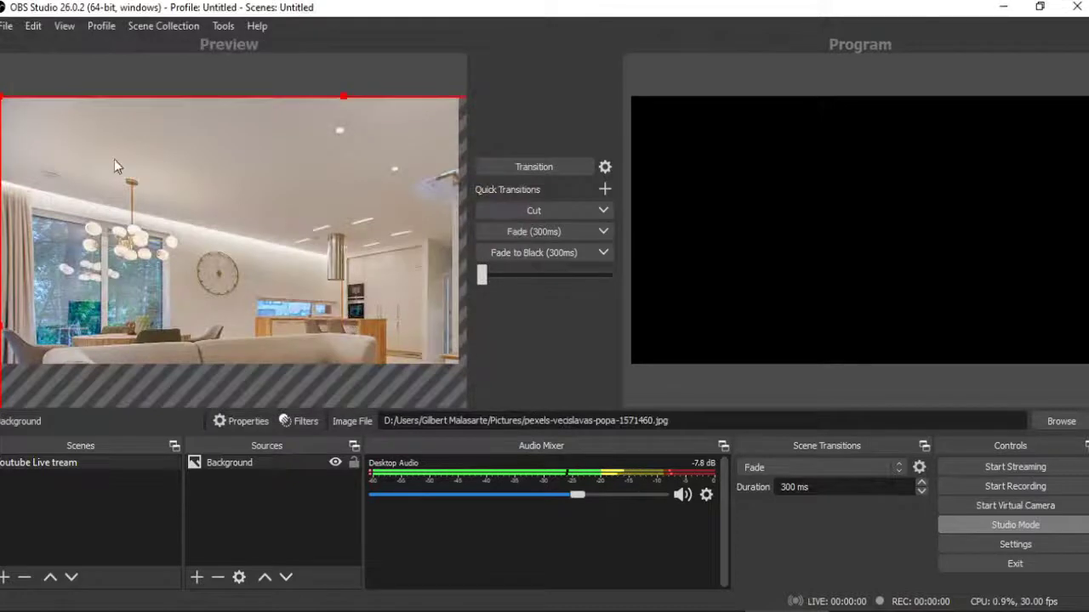
- Shrink the oversized interior photo in the preview and align its upper-left corner with the canvas corner
drag(3, 99, 57, 155)
drag(100, 247, 52, 201)
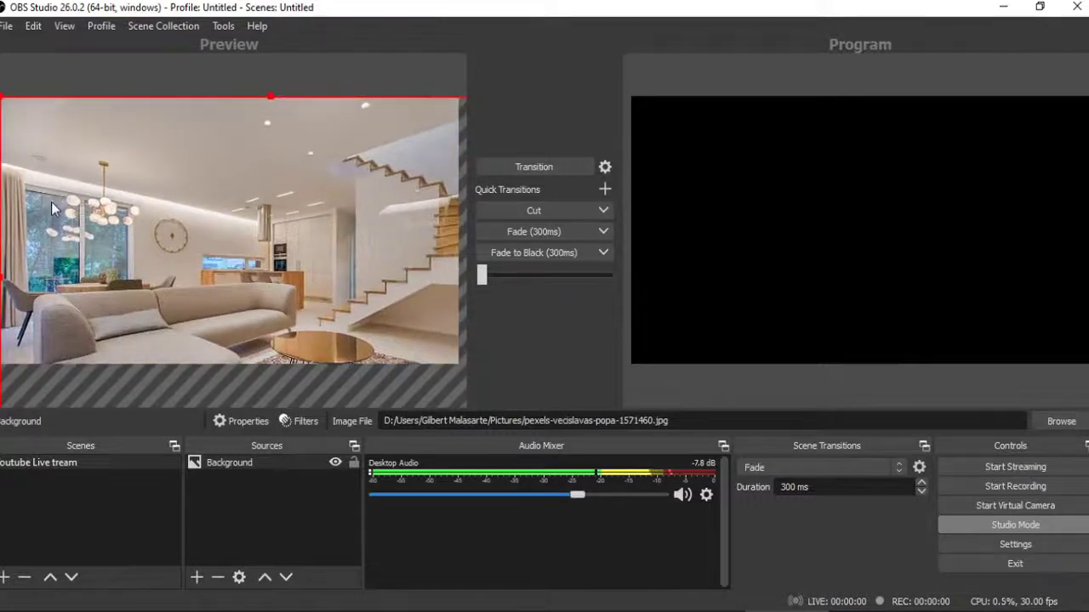